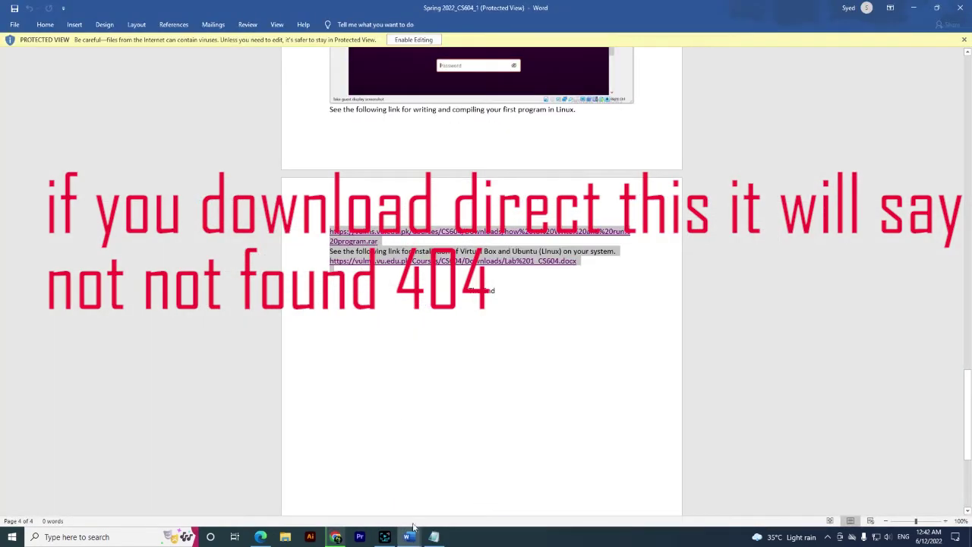
Copy the second Lab 1 tutorial link from the Word document and load it in a new Chrome tab
mouse_move(407, 535)
click(426, 502)
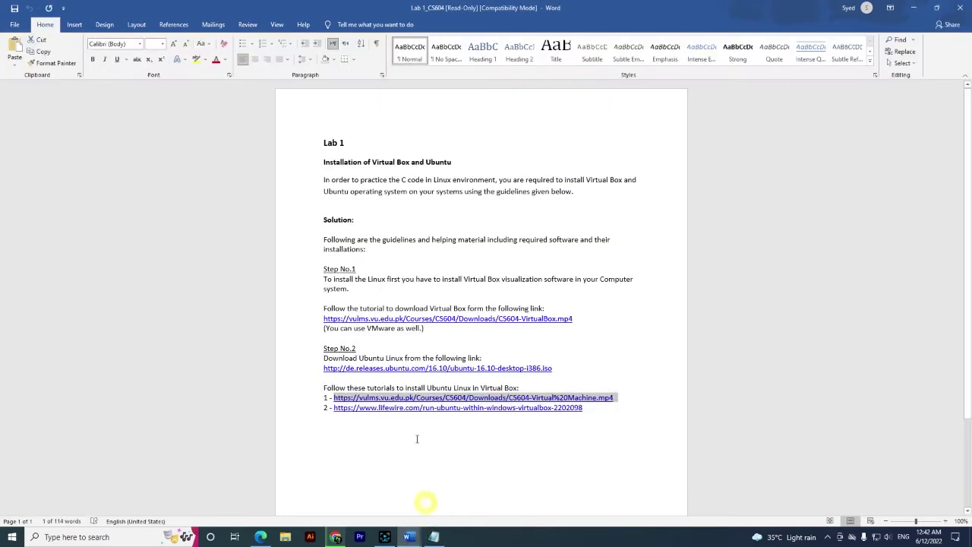
drag(329, 408, 583, 408)
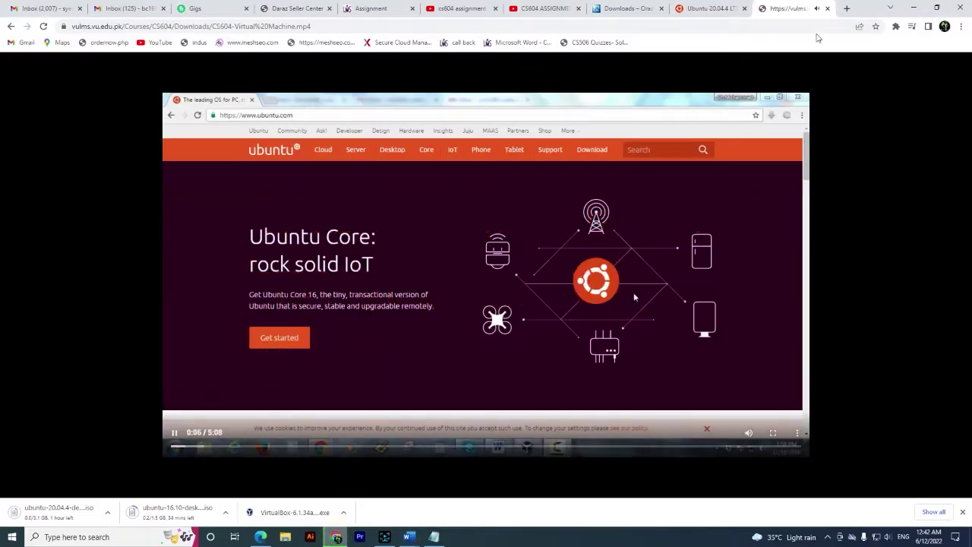
click(846, 8)
key(ctrl+v)
key(Return)
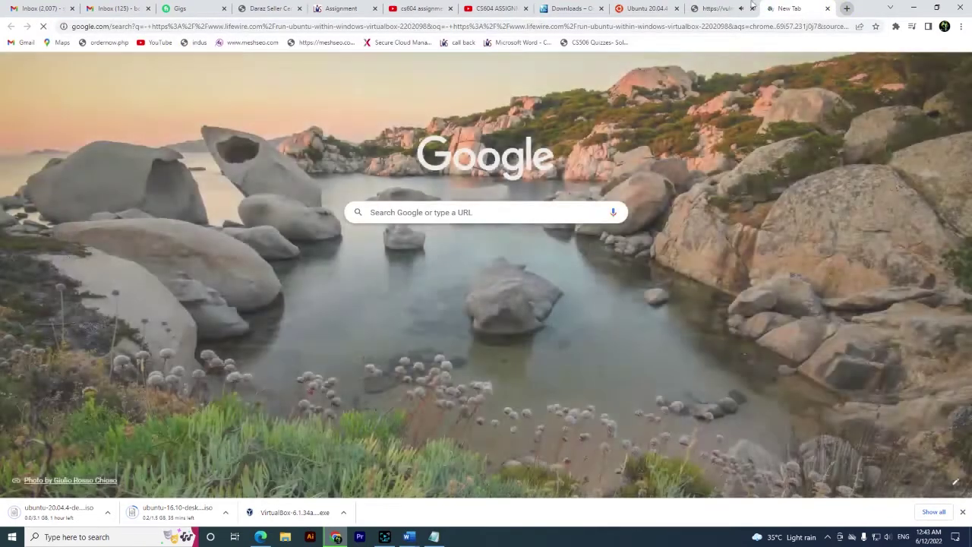
Play the virtual machine tutorial video at 2x playback speed
click(717, 8)
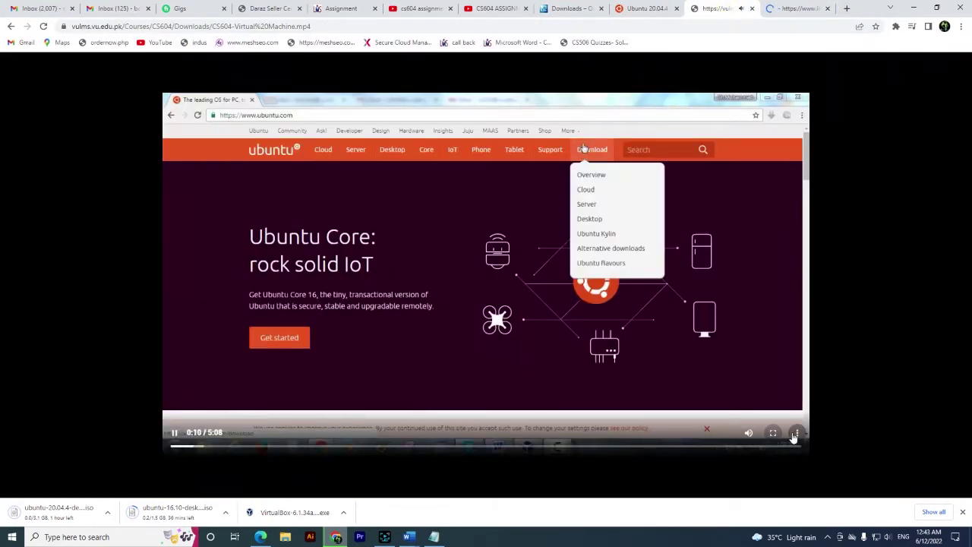
click(796, 432)
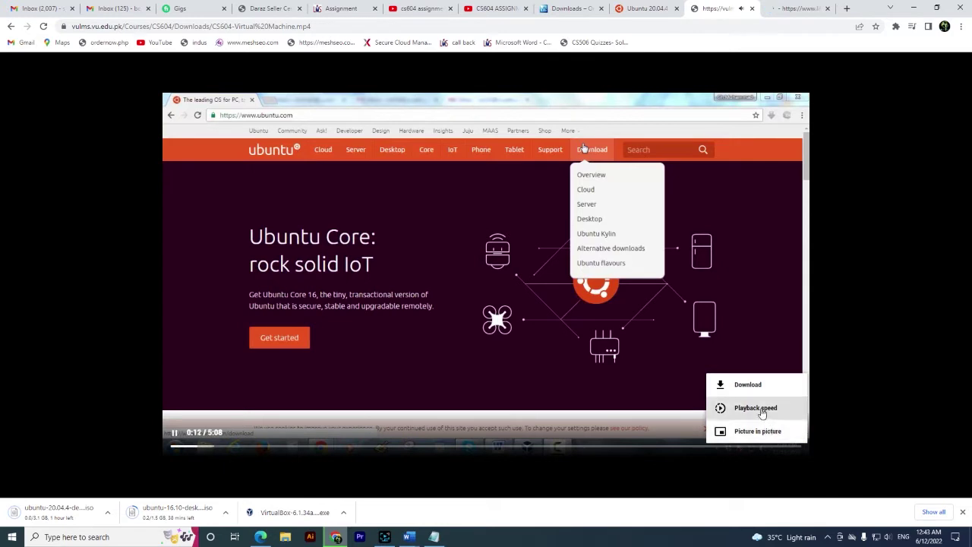
click(742, 407)
scroll(743, 429, down, 2)
click(739, 431)
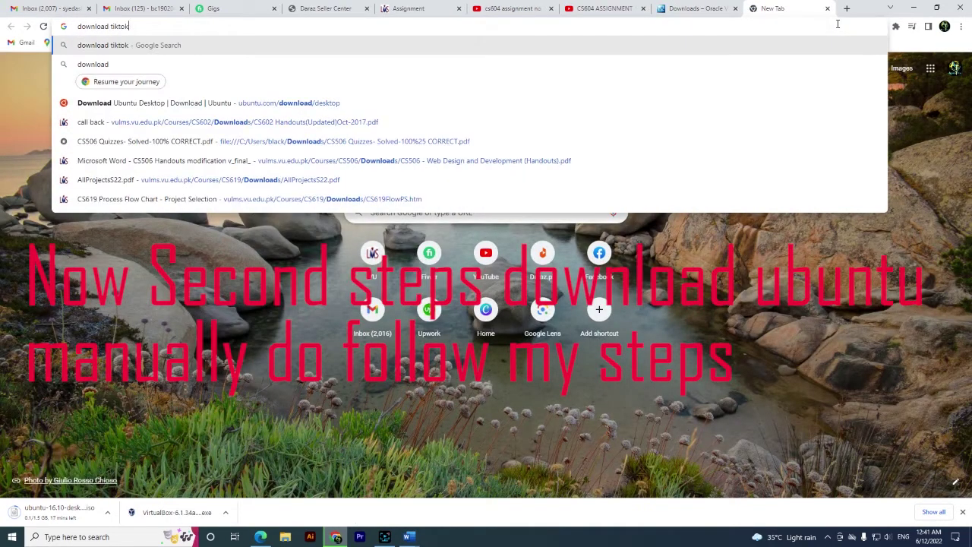
Search 'download ubuntu 20.04' and open the Ubuntu 20.04.4 LTS releases page
text(ub)
key(Down)
key(Down)
key(Return)
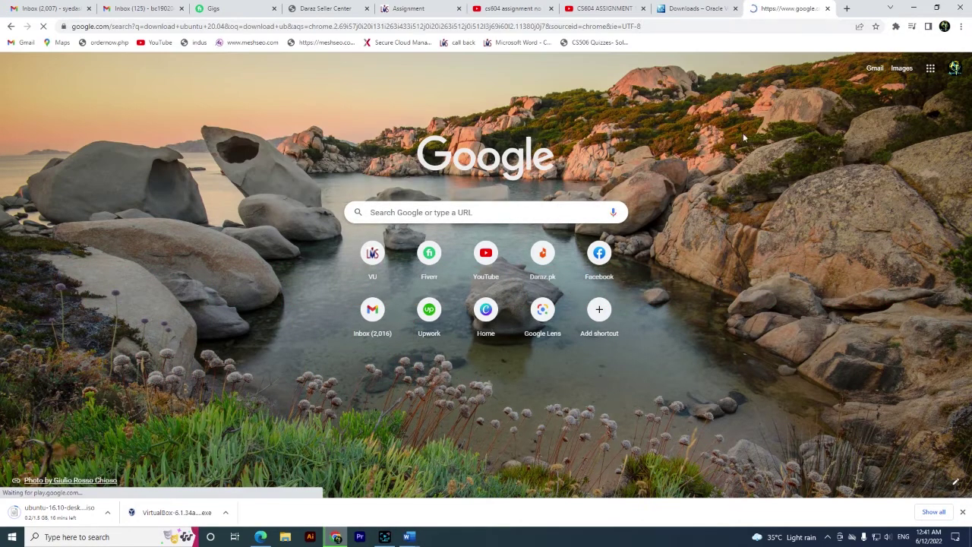
click(187, 271)
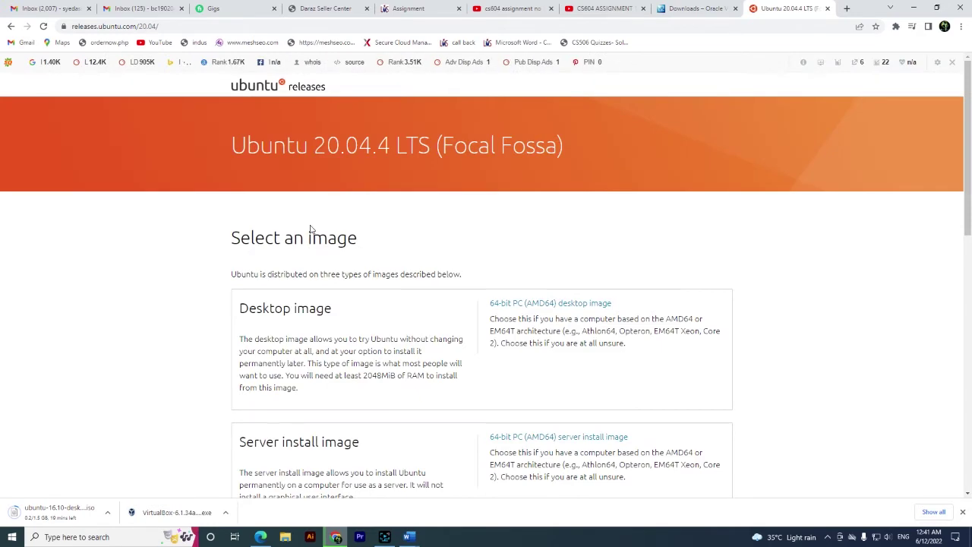
Find the iso files on the page and download ubuntu-20.04.4-desktop-amd64.iso
scroll(310, 229, down, 5)
scroll(310, 230, down, 1)
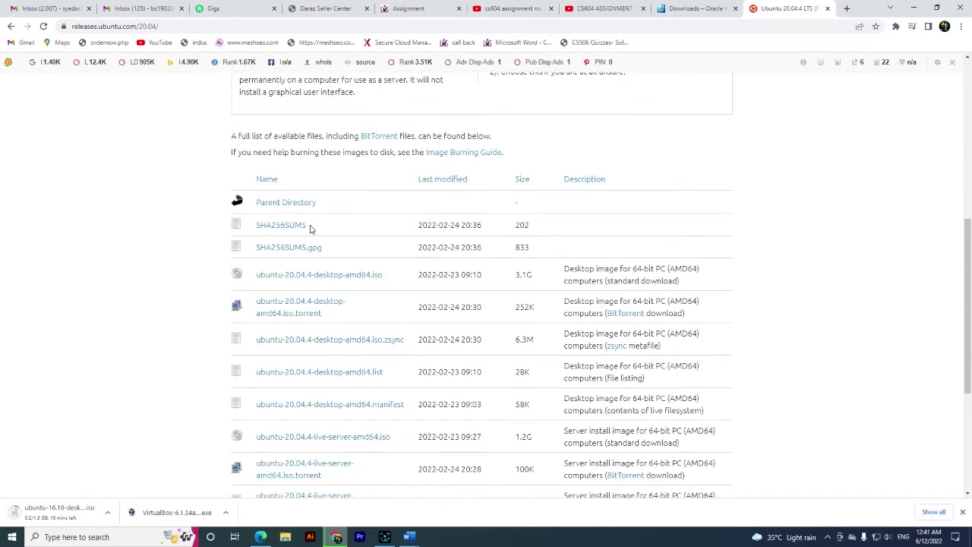
scroll(310, 229, down, 2)
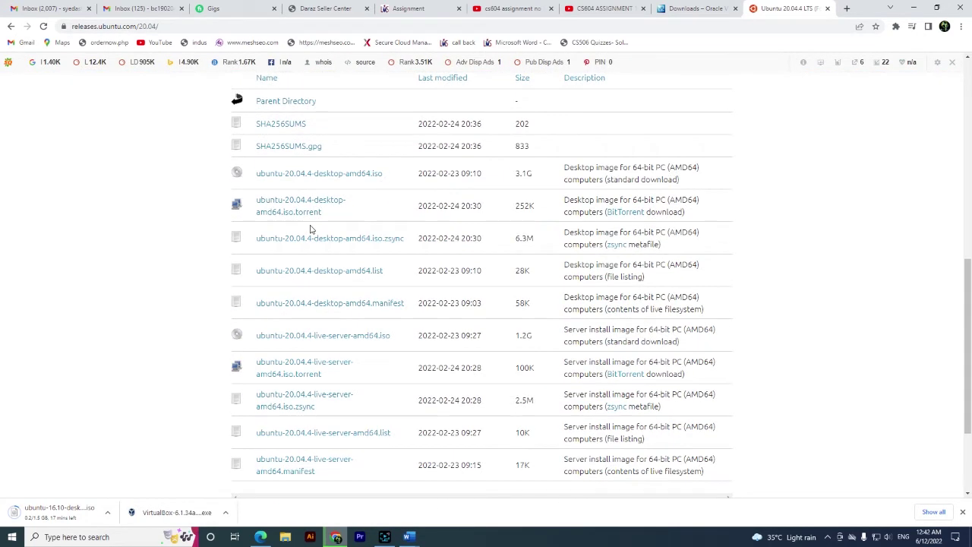
key(ctrl+f)
text(iso)
click(325, 173)
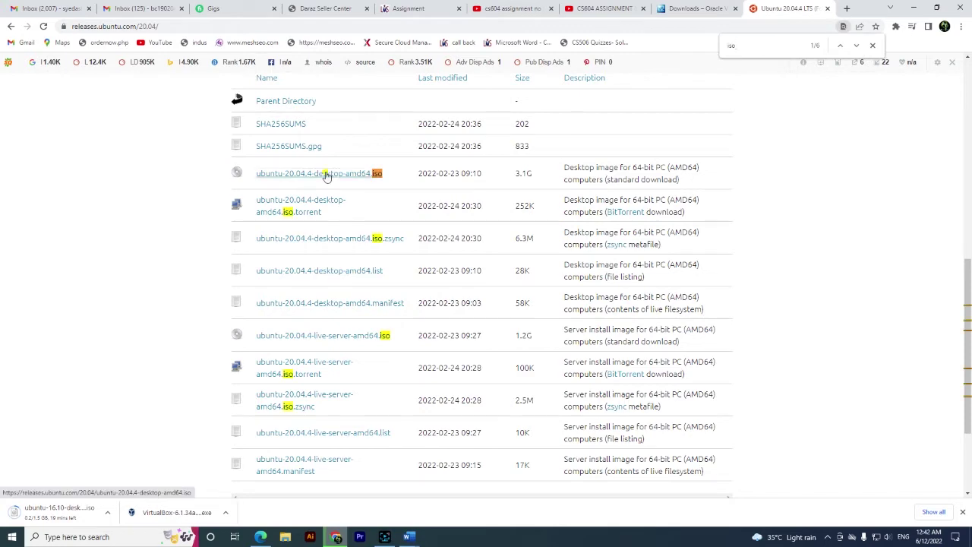
Copy the releases page address and launch Notepad from Start search
scroll(384, 187, up, 10)
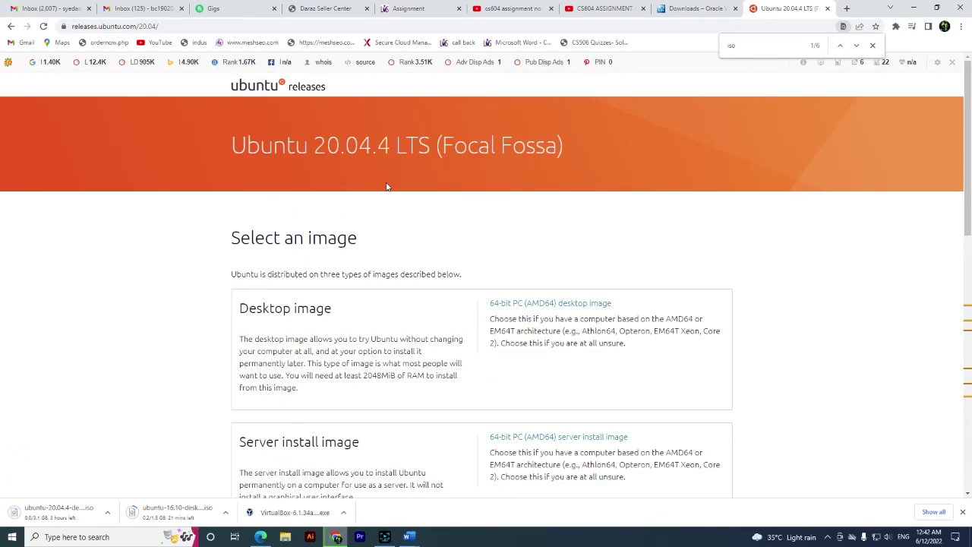
click(114, 26)
key(ctrl+c)
click(76, 537)
click(55, 363)
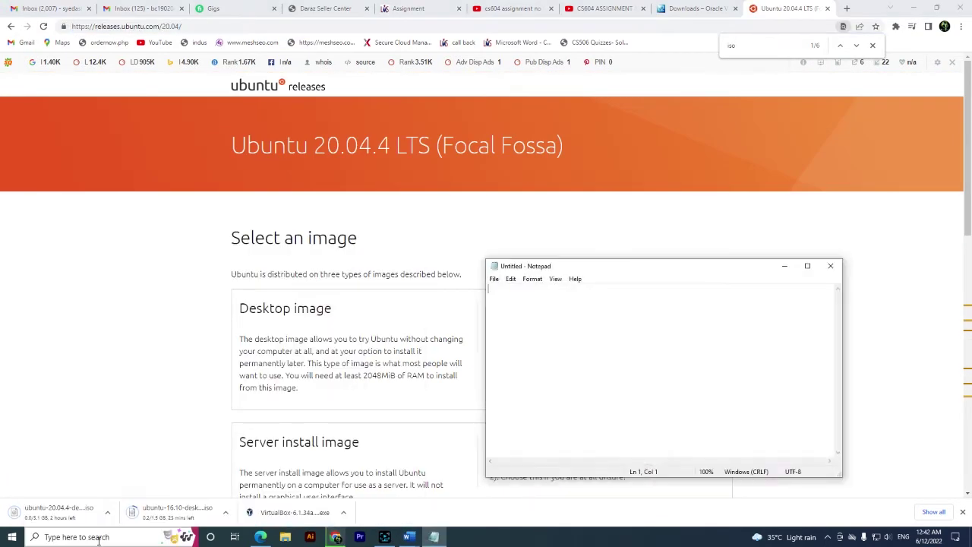
Paste the releases page address into Notepad and select the first Virtual Box tutorial link in Word
key(ctrl+v)
click(419, 538)
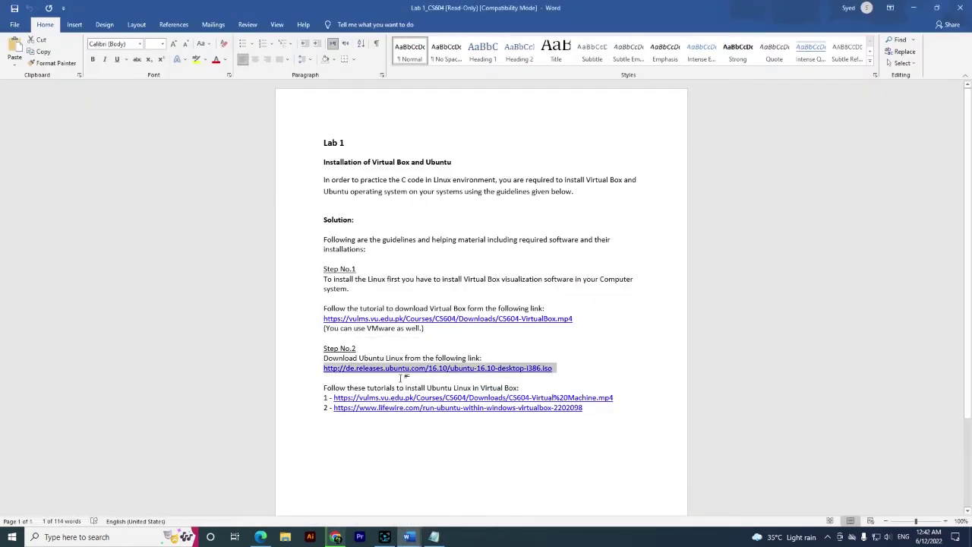
triple_click(339, 399)
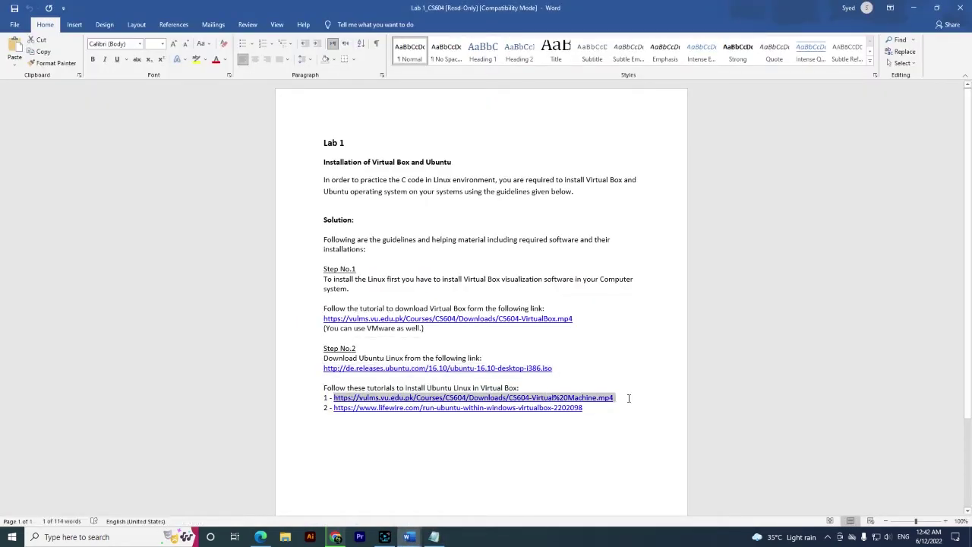
click(433, 537)
click(336, 537)
Load the CS604-Virtual%20Machine.mp4 tutorial link in a new Chrome tab
click(687, 8)
key(ctrl+t)
key(ctrl+v)
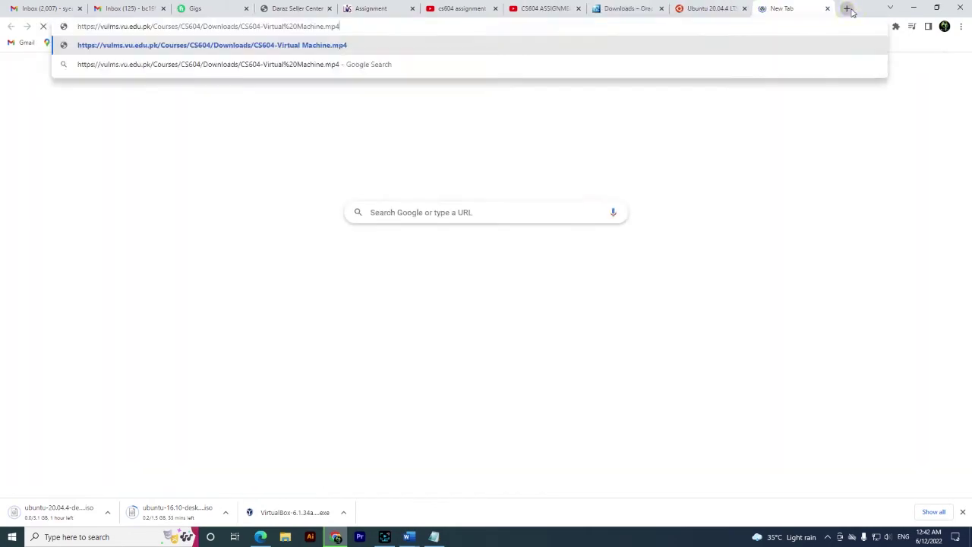
key(Return)
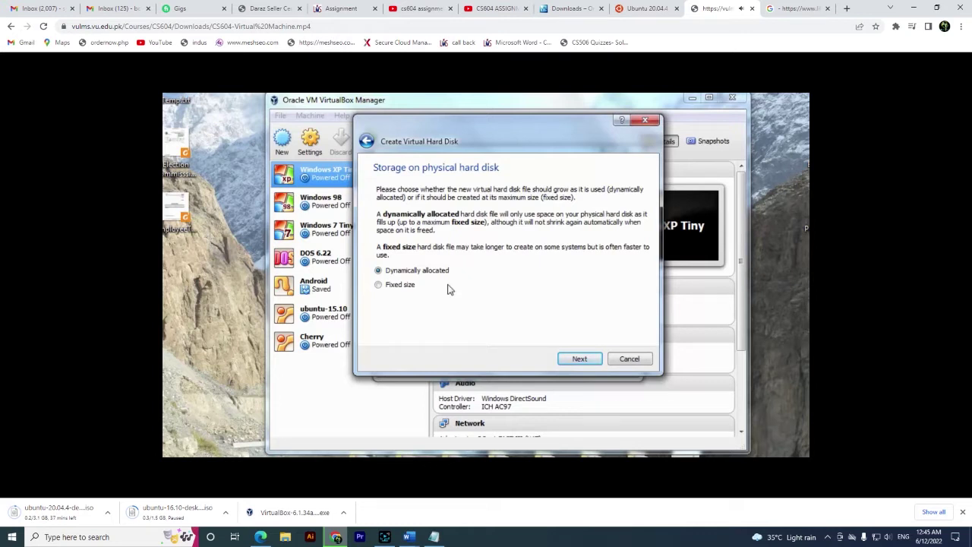
Advance to the disk file location and size step and enter 16 as the disk size
click(579, 358)
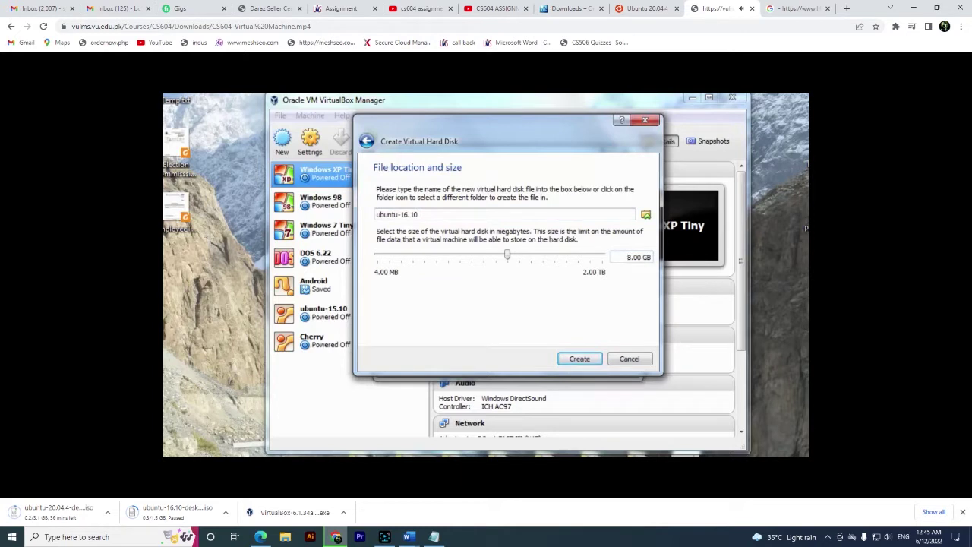
key(BackSpace)
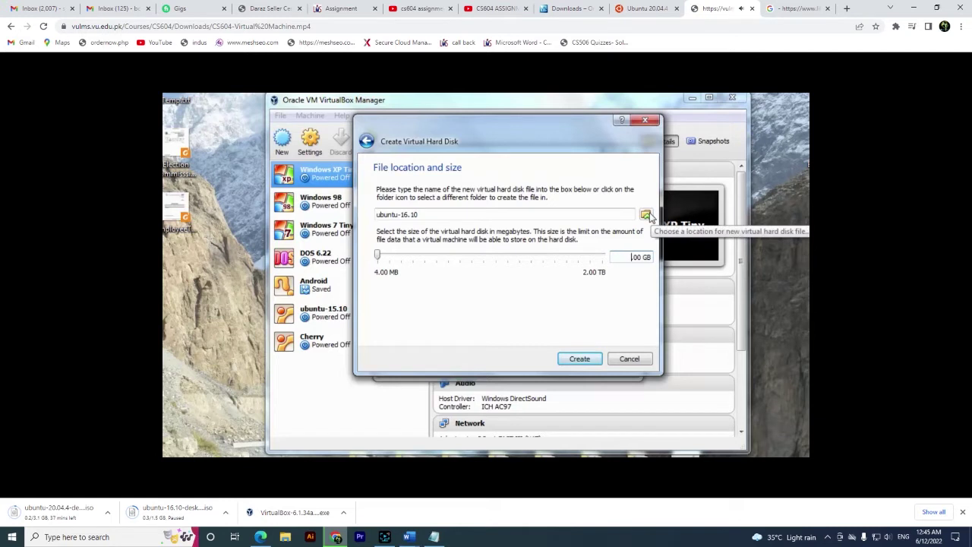
text(16)
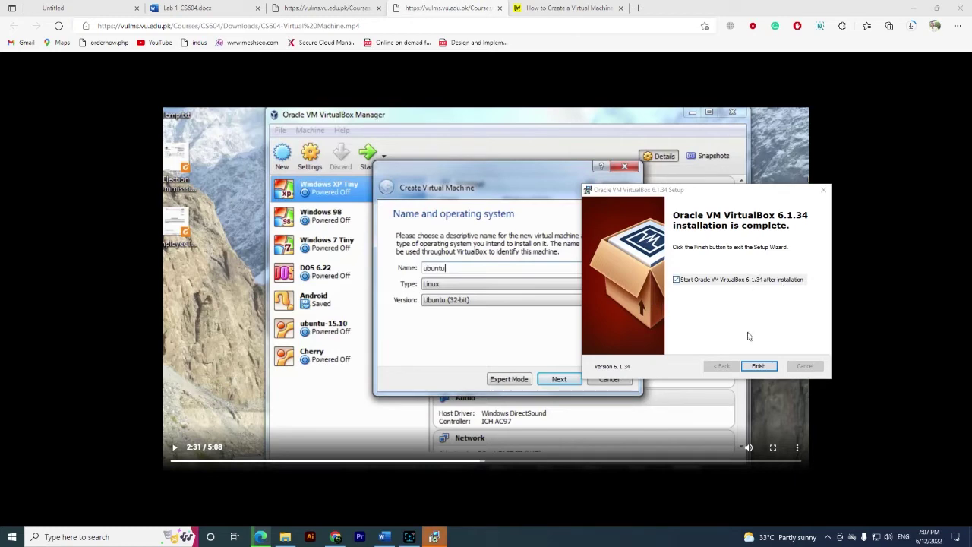
Finish the VirtualBox 6.1.34 installer and show the desktop
click(771, 366)
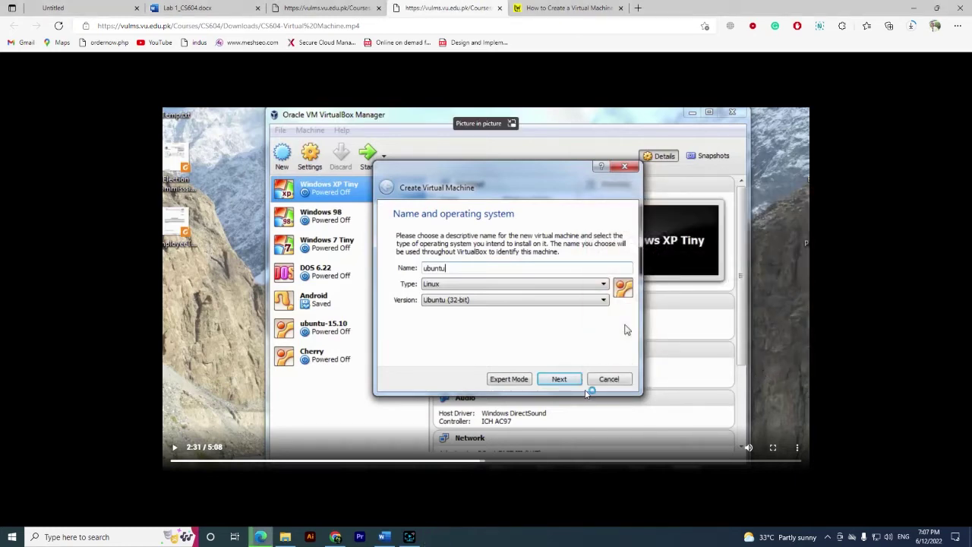
click(285, 537)
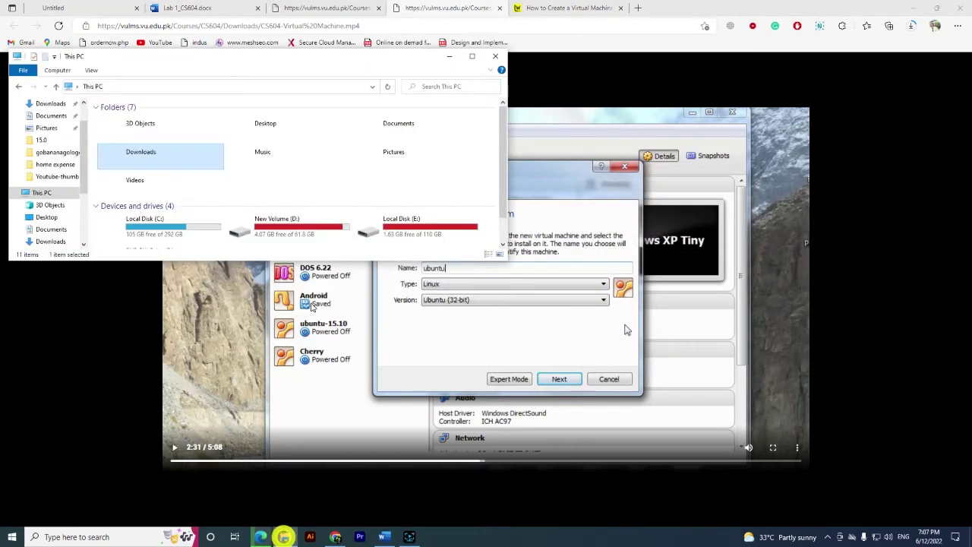
key(super+d)
Launch VirtualBox Manager from its desktop shortcut and position its window
drag(287, 61, 518, 317)
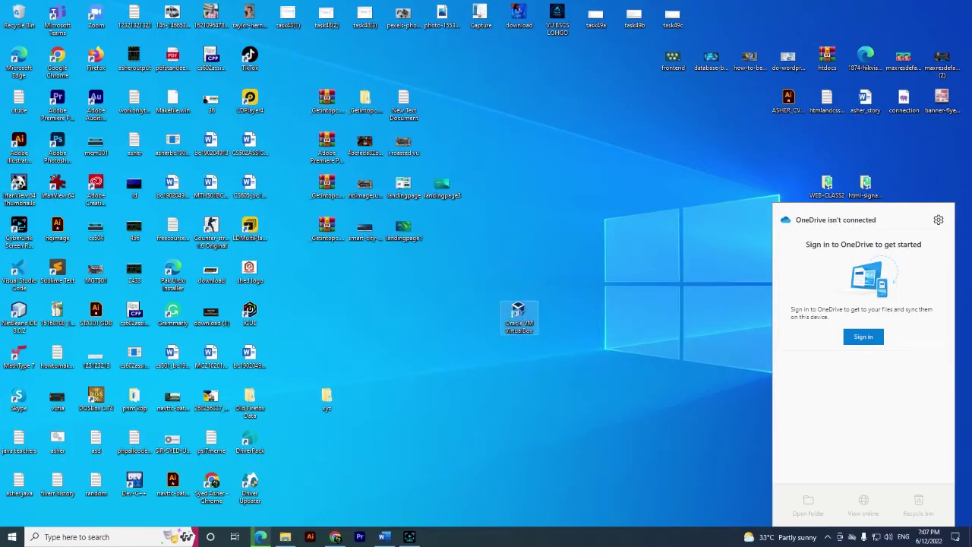
right_click(519, 315)
click(546, 55)
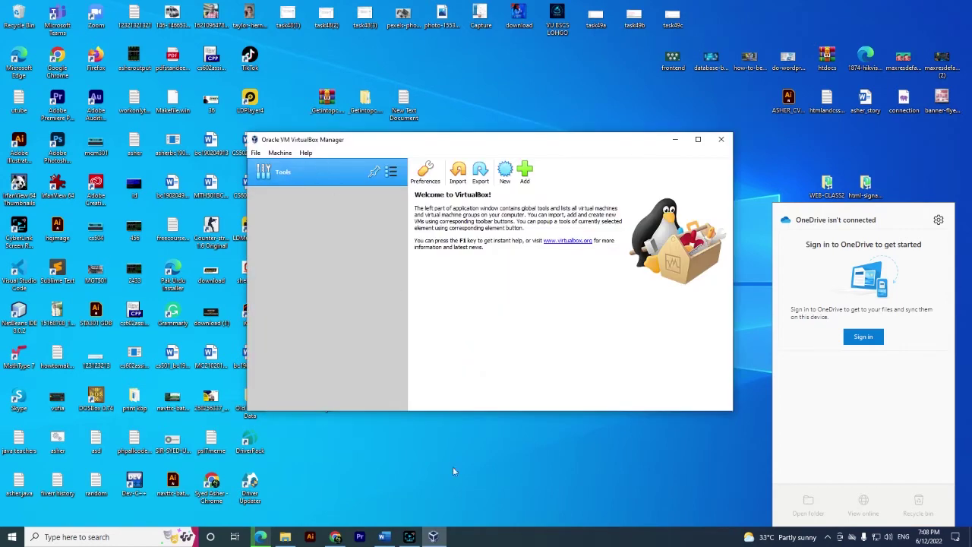
click(383, 536)
click(433, 536)
drag(456, 139, 477, 152)
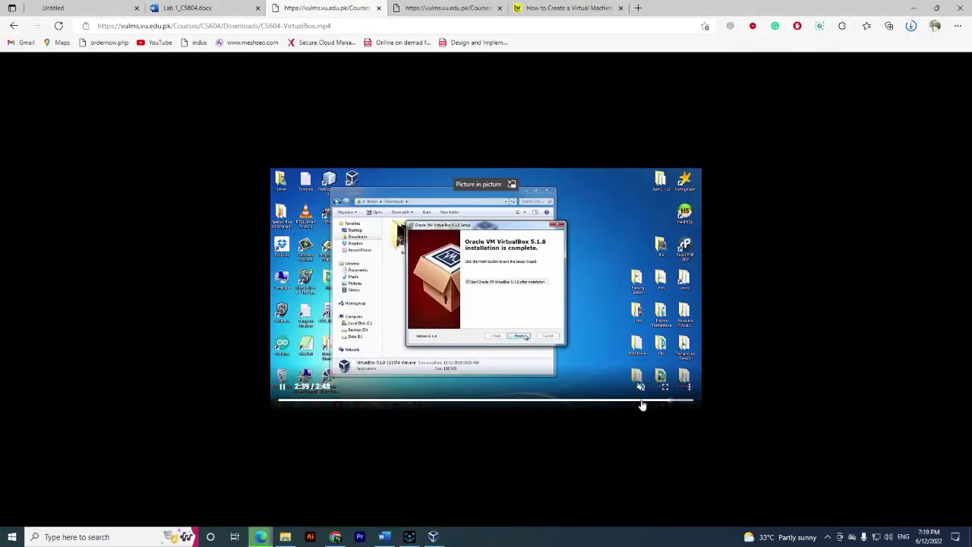
Rewind the Virtual Machine tutorial video to the VirtualBox Manager scene and pause it
click(638, 401)
click(664, 387)
key(Escape)
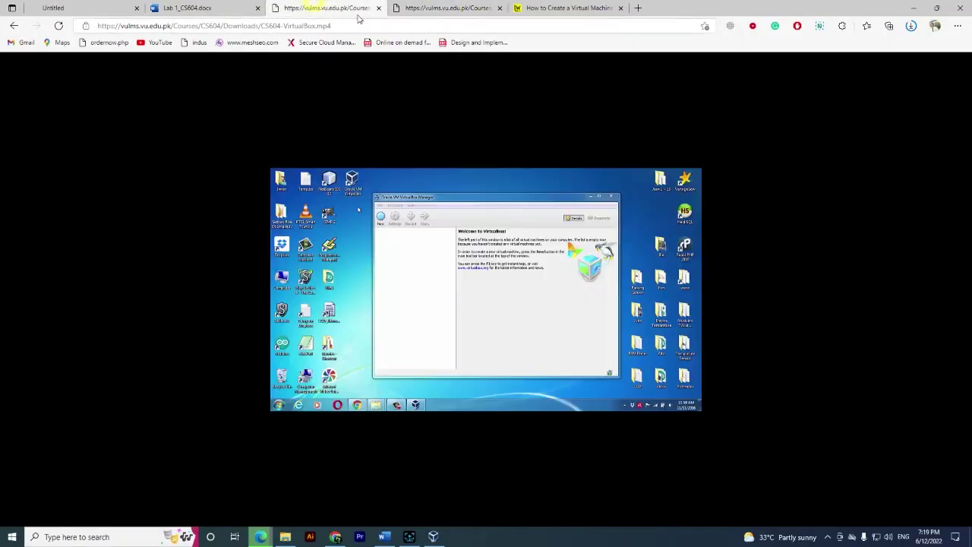
click(449, 8)
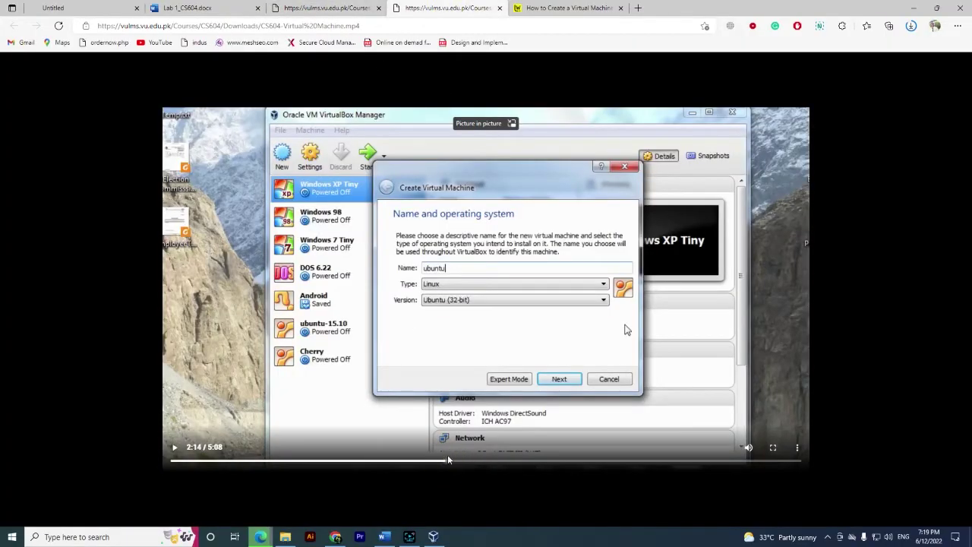
drag(448, 460, 469, 461)
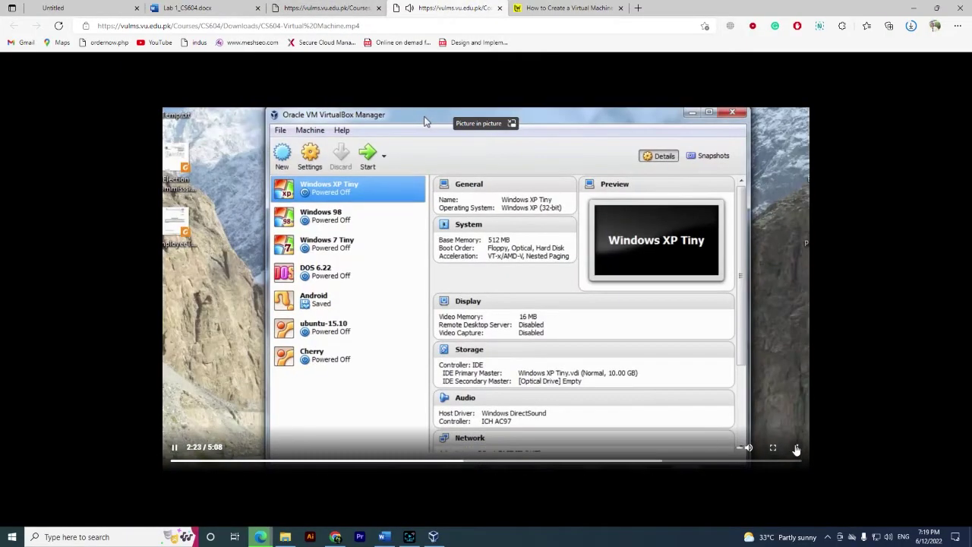
click(797, 450)
click(760, 421)
scroll(748, 436, down, 2)
click(745, 445)
Start a new virtual machine in VirtualBox Manager named ubuntu 16.10
click(432, 536)
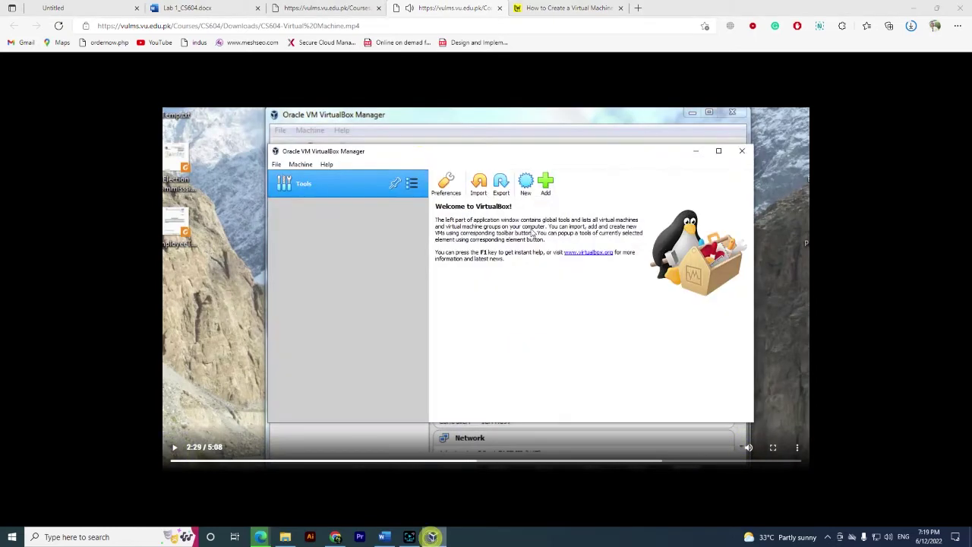
drag(486, 150, 720, 155)
click(758, 187)
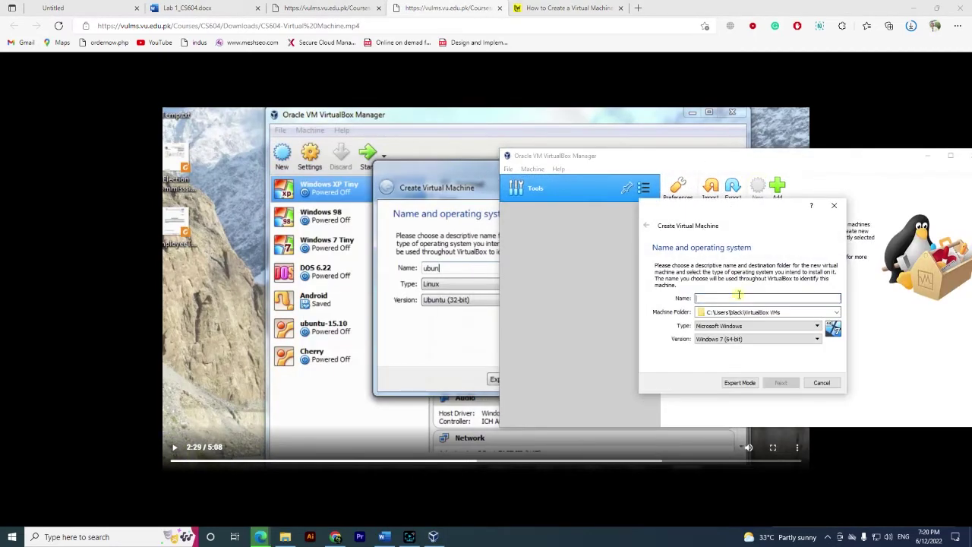
text(ubuntu)
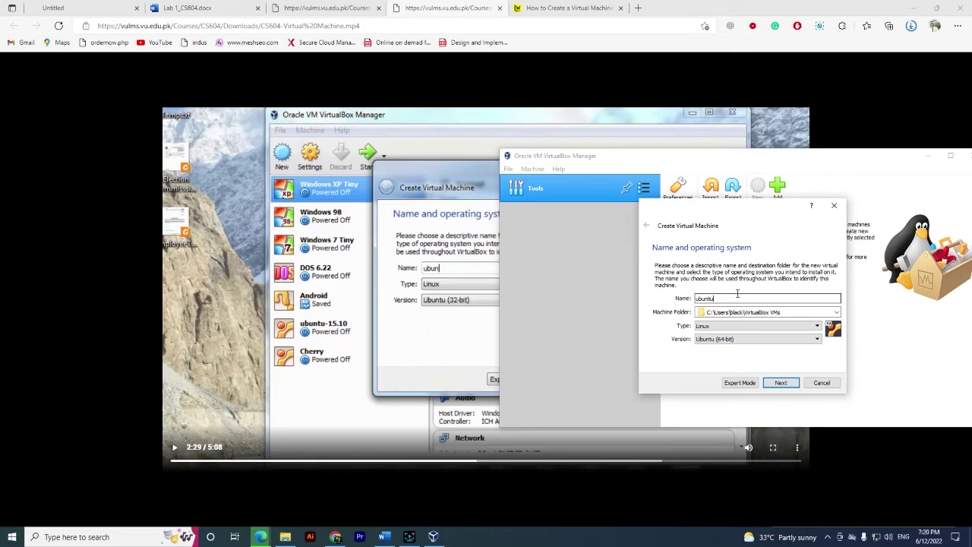
click(456, 274)
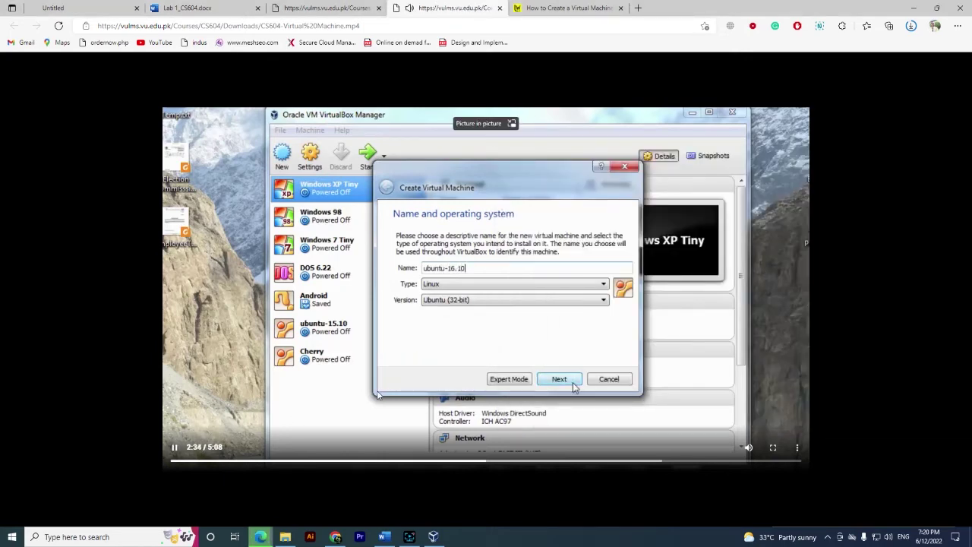
Check the ubuntu-16.10-desktop-i386 disc image in the Downloads folder, then return to VirtualBox
key(super+e)
right_click(466, 156)
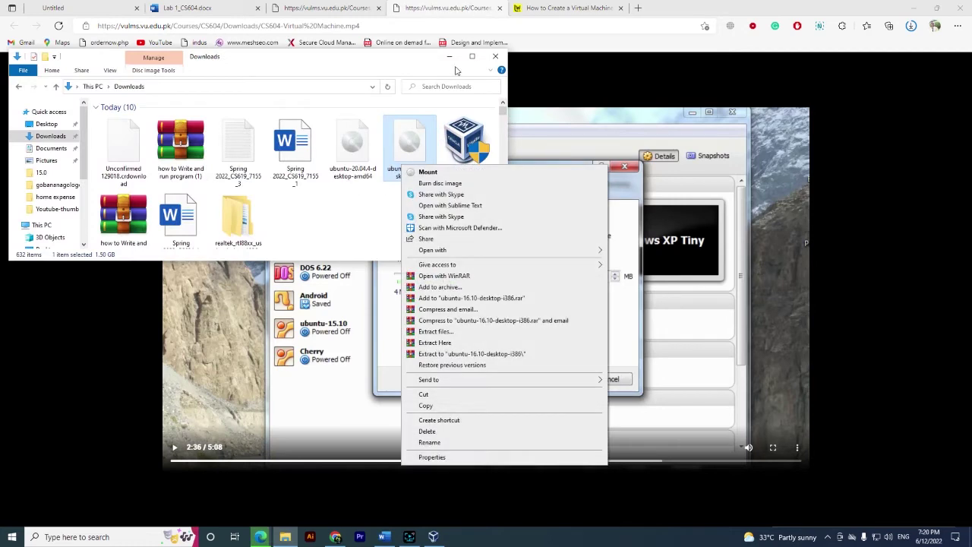
click(432, 537)
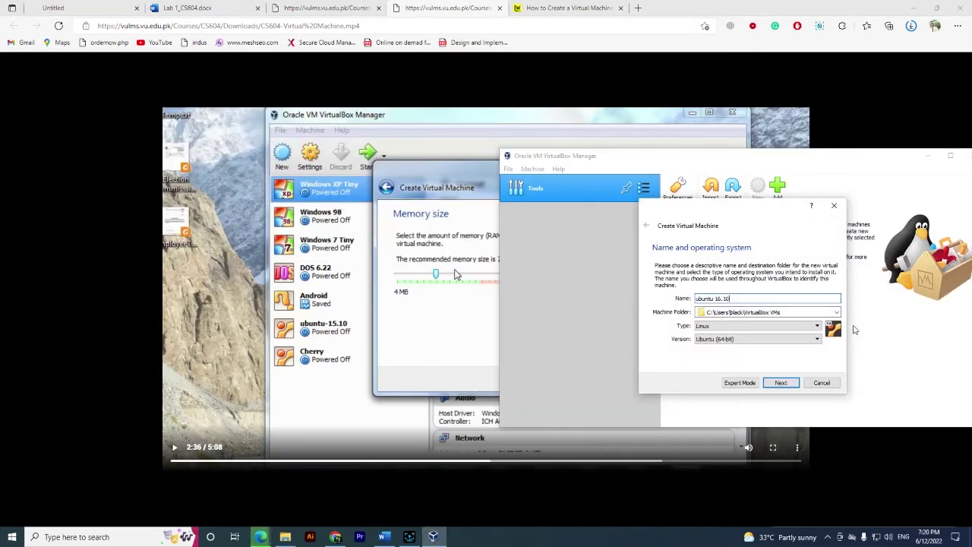
Set the new machine's memory size to 3821 MB
click(781, 382)
click(173, 446)
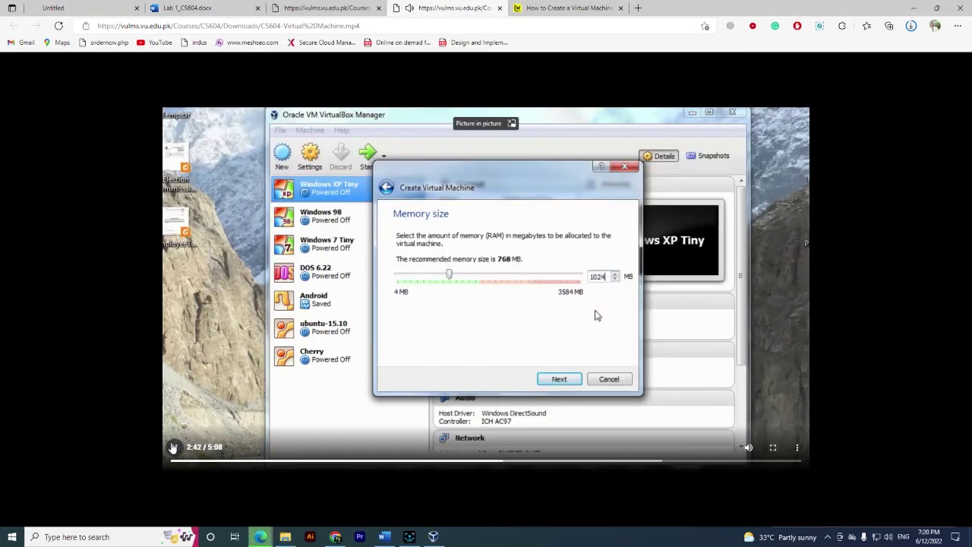
click(173, 446)
click(435, 535)
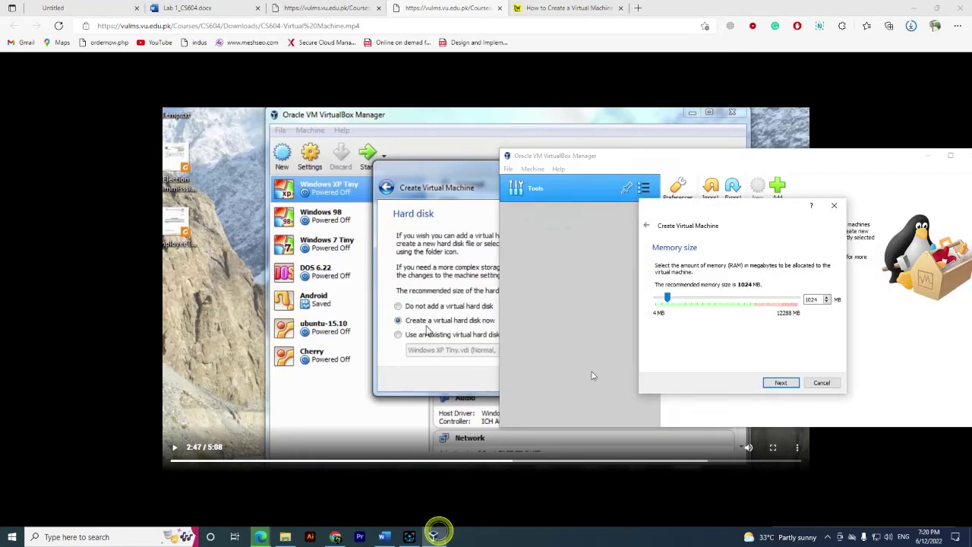
drag(667, 298, 704, 302)
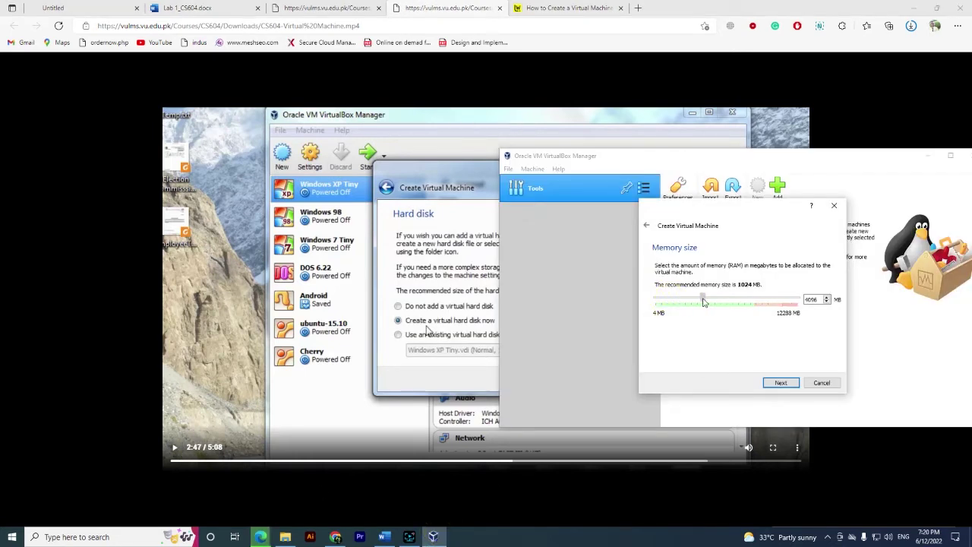
click(788, 384)
Choose to create a new virtual hard disk now, keeping the VDI file type
click(175, 449)
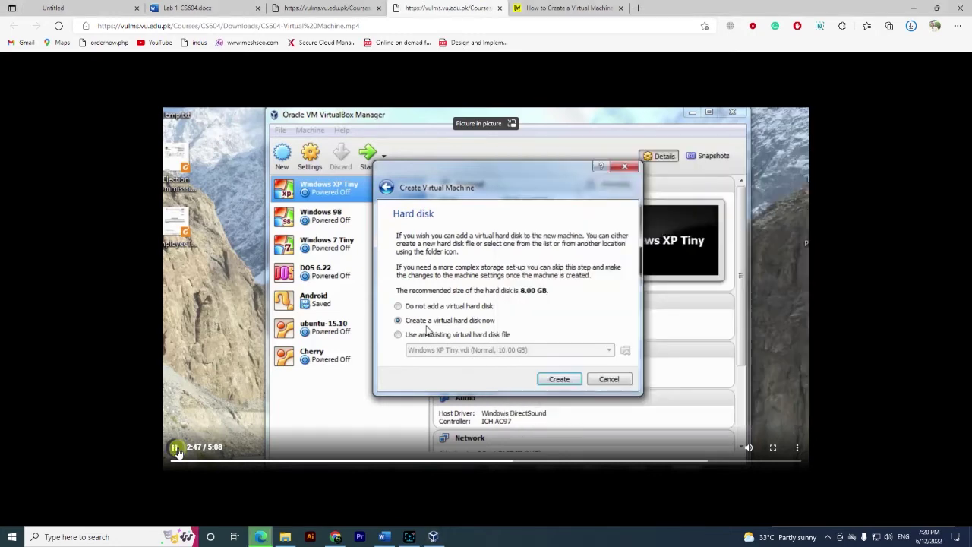
click(433, 536)
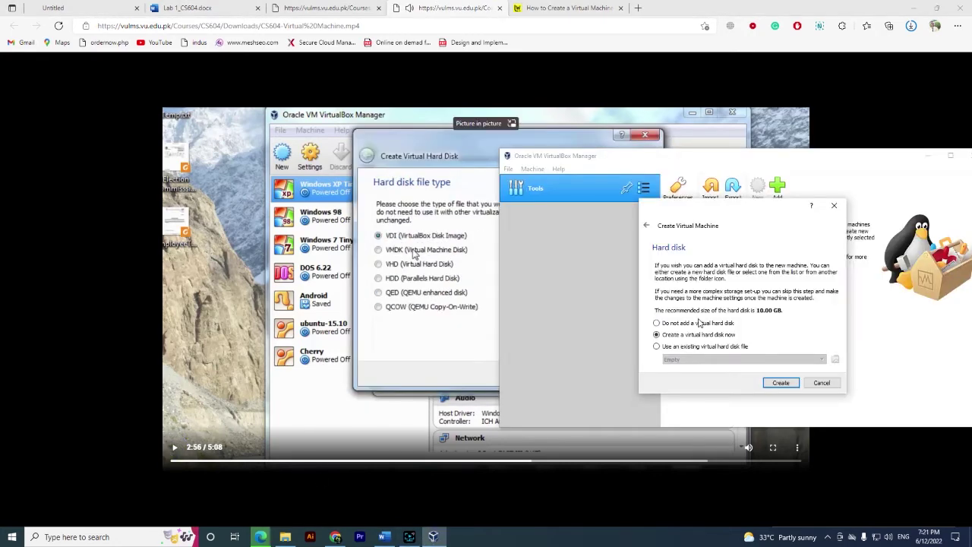
click(783, 384)
click(174, 447)
click(432, 536)
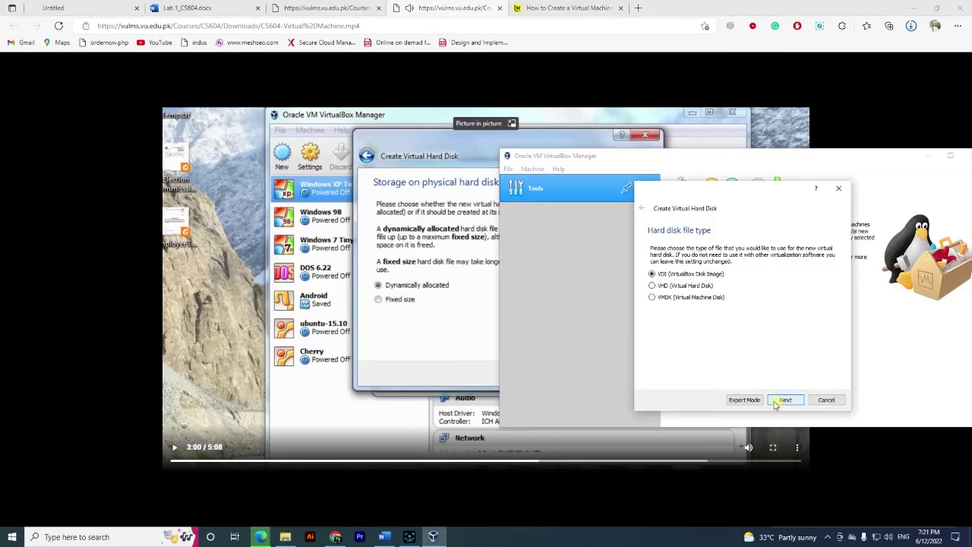
click(785, 400)
Make the disk dynamically allocated at 8.26 GB and create the machine
click(175, 447)
key(XF86AudioRaiseVolume)
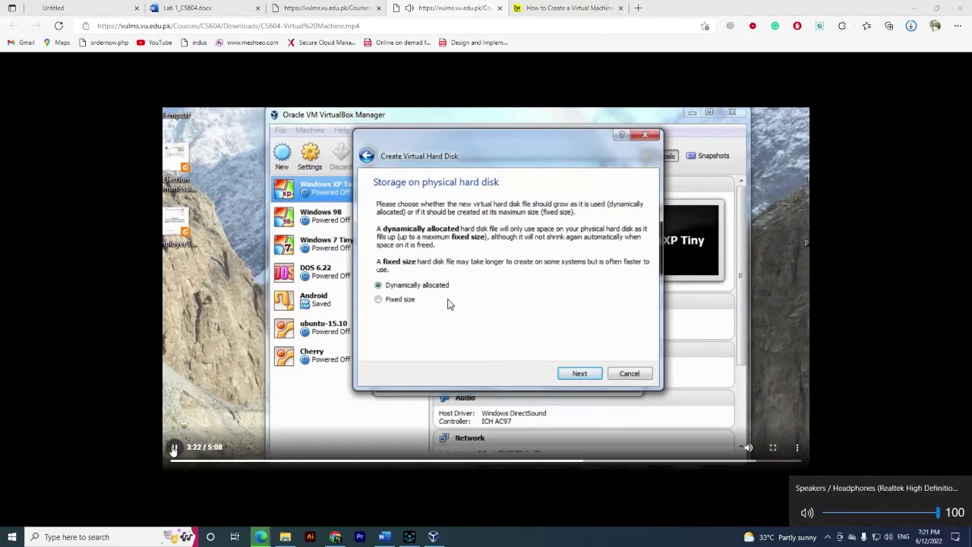
click(433, 537)
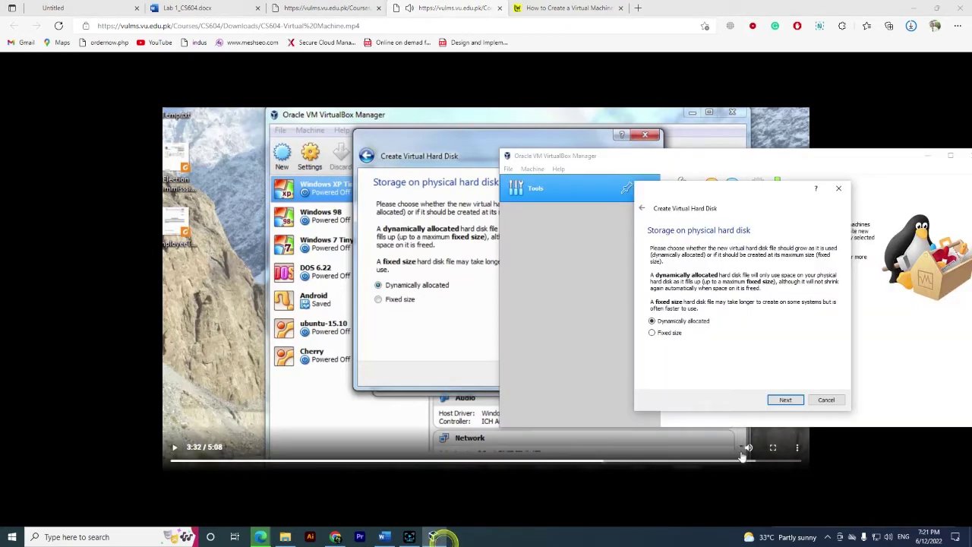
click(786, 399)
click(174, 449)
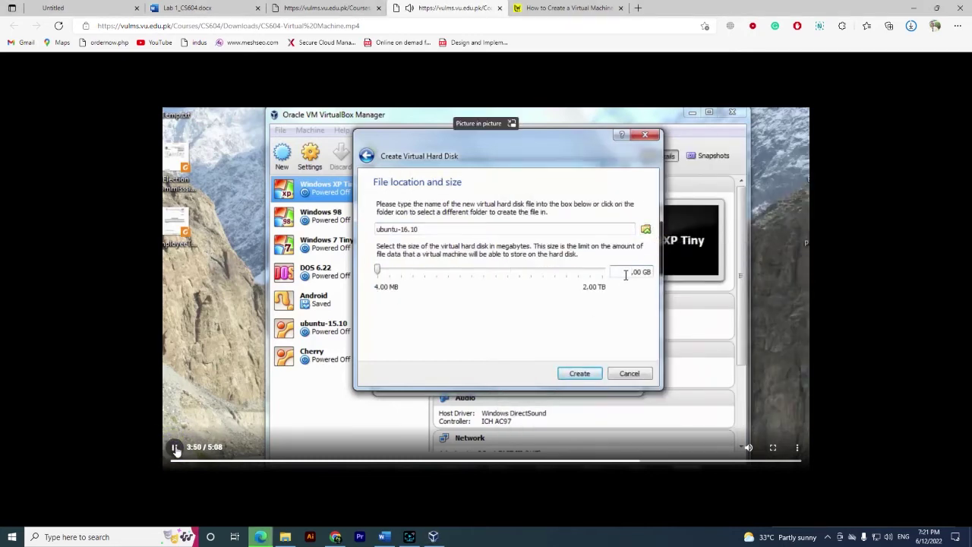
click(176, 449)
click(433, 537)
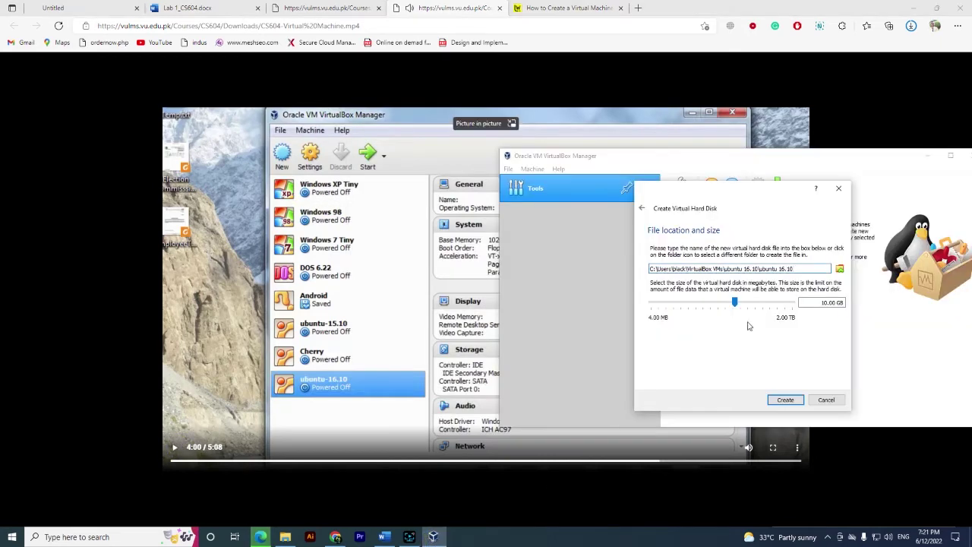
drag(737, 306, 714, 306)
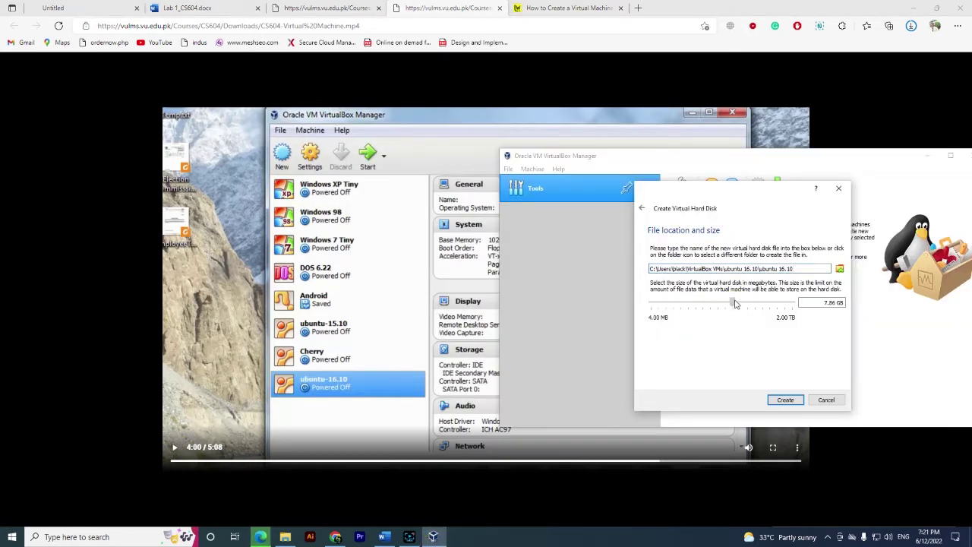
click(785, 398)
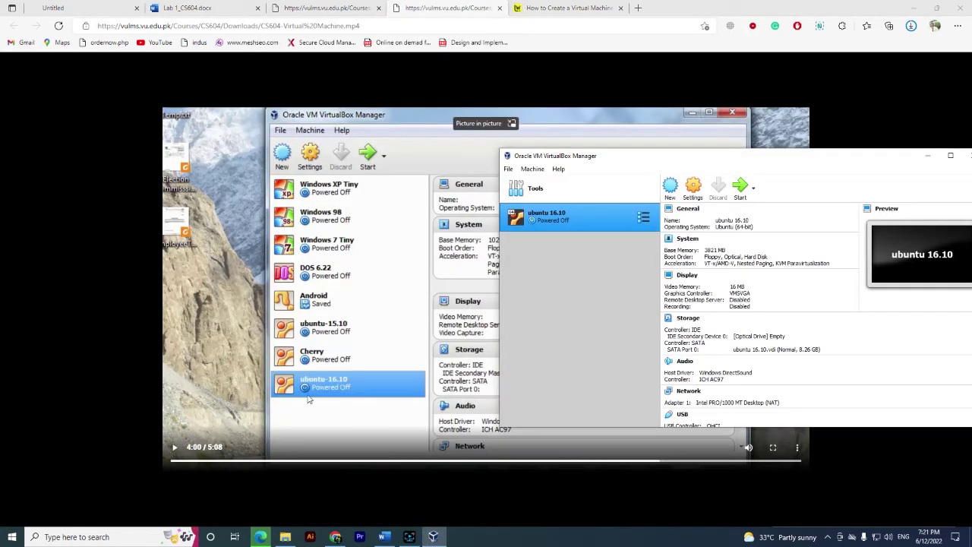
Open the ubuntu 16.10 machine's Settings and move from System to the Storage page
click(174, 449)
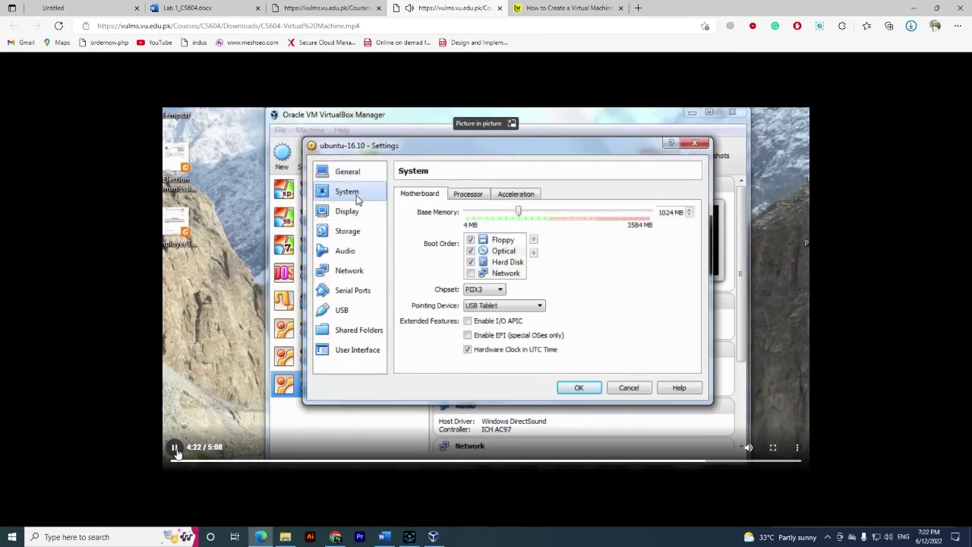
click(175, 449)
key(alt+Tab)
click(693, 185)
click(619, 208)
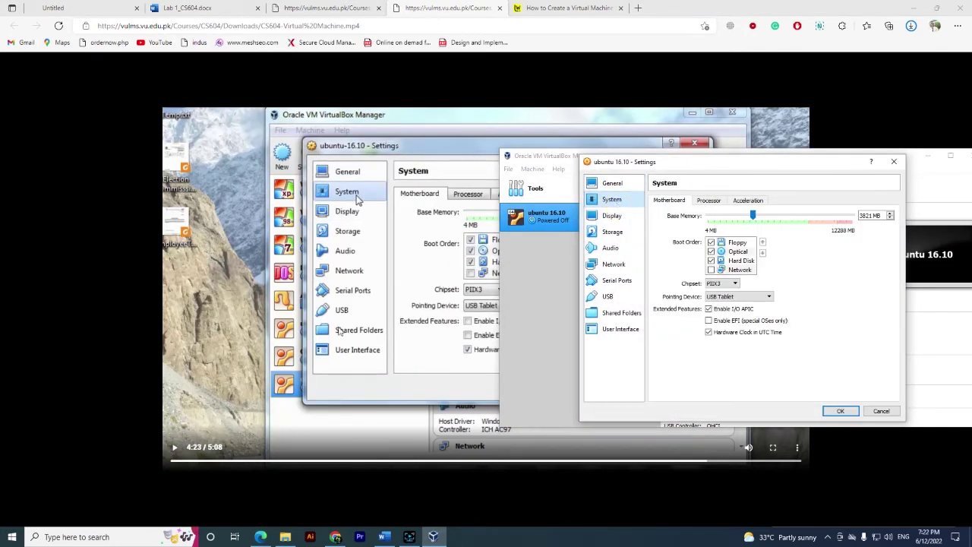
click(174, 449)
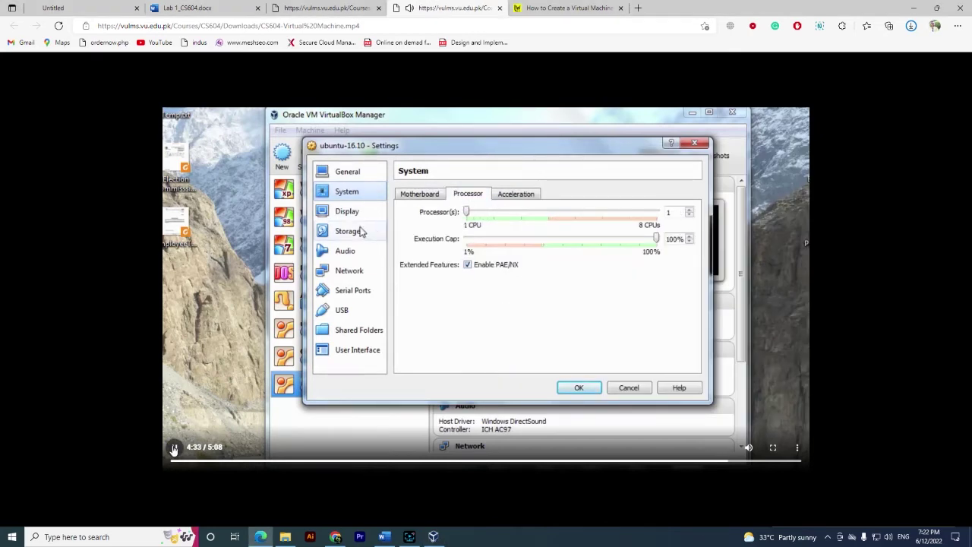
click(173, 449)
key(alt+Tab)
click(612, 243)
Select the empty optical drive and look through its list of available disks
click(684, 219)
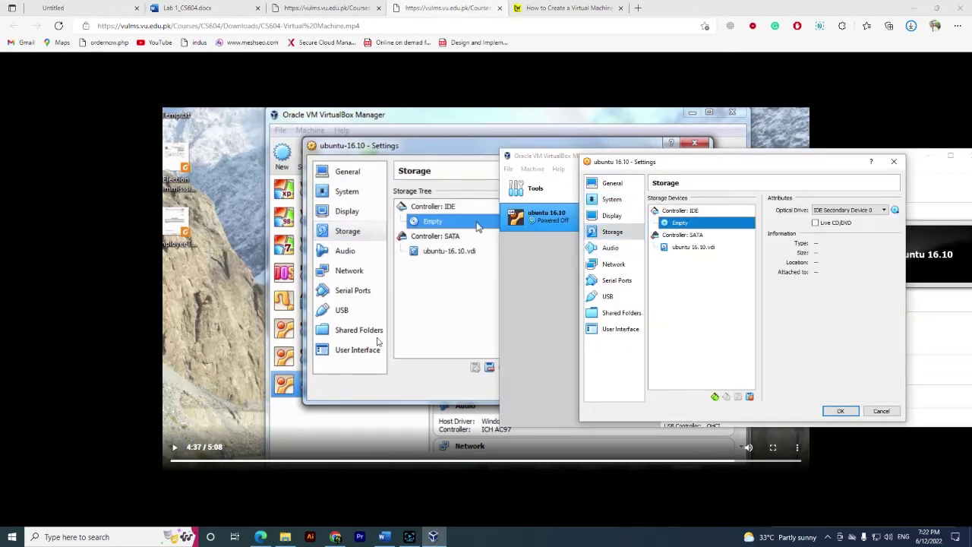
click(173, 448)
click(173, 449)
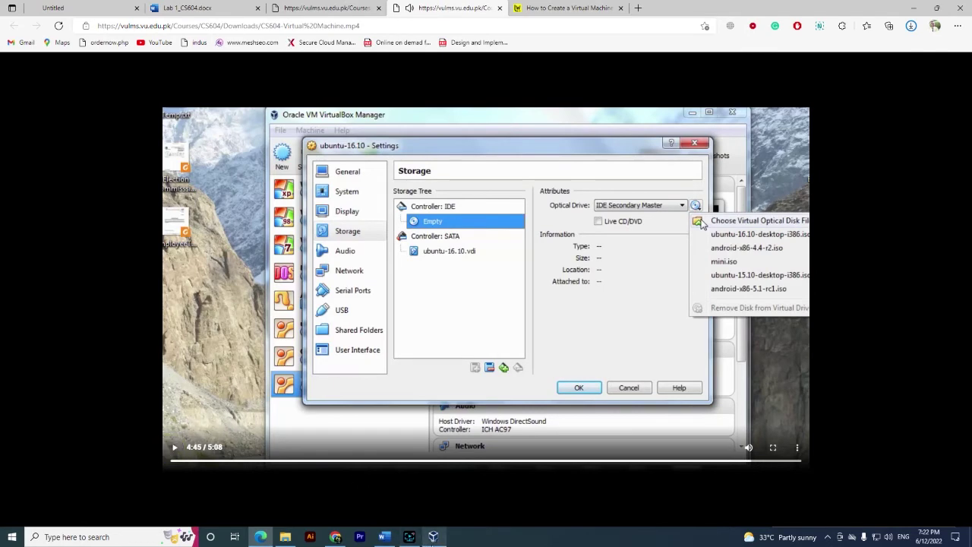
key(alt+Tab)
click(896, 211)
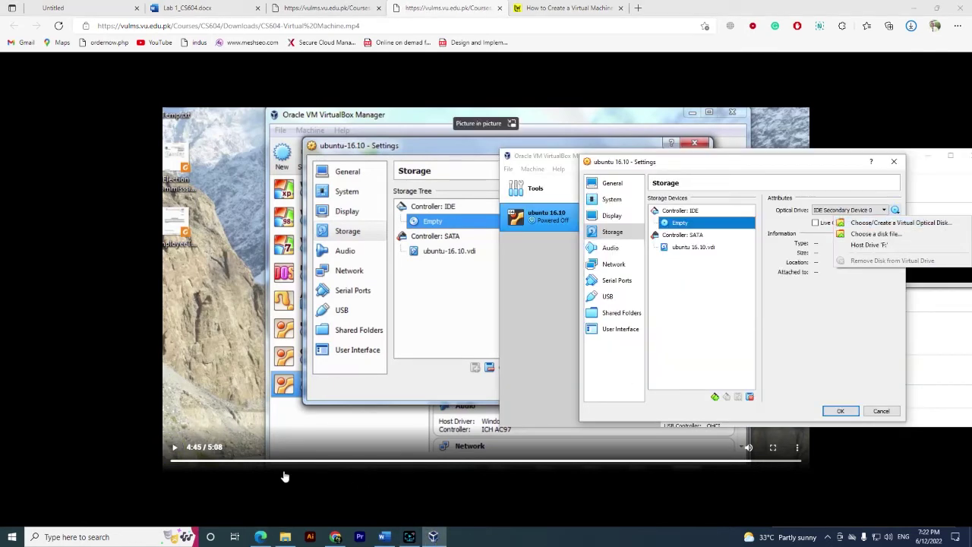
click(174, 449)
click(174, 449)
key(alt+Tab)
click(835, 221)
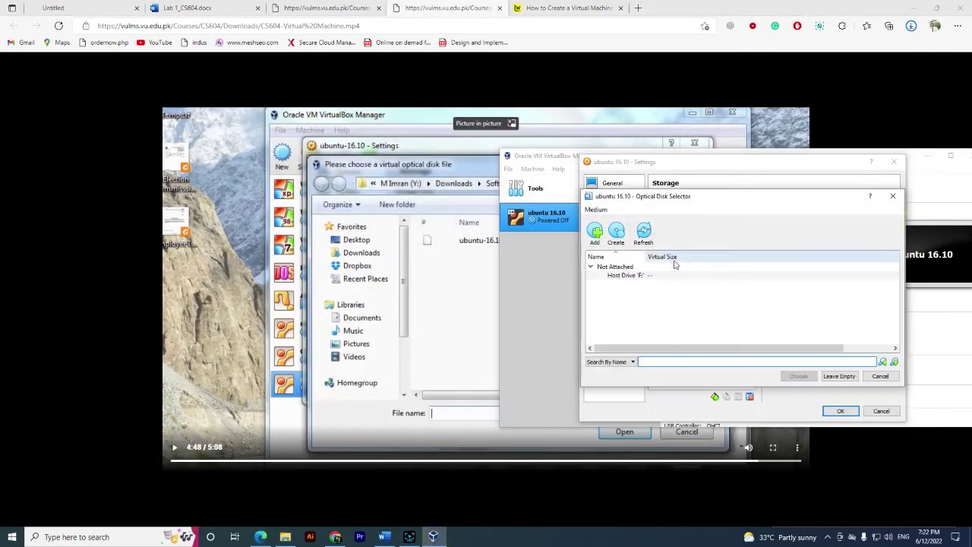
click(880, 375)
Attach ubuntu-16.10-desktop-i386.iso from Downloads to the optical drive and confirm the settings
click(896, 210)
click(866, 229)
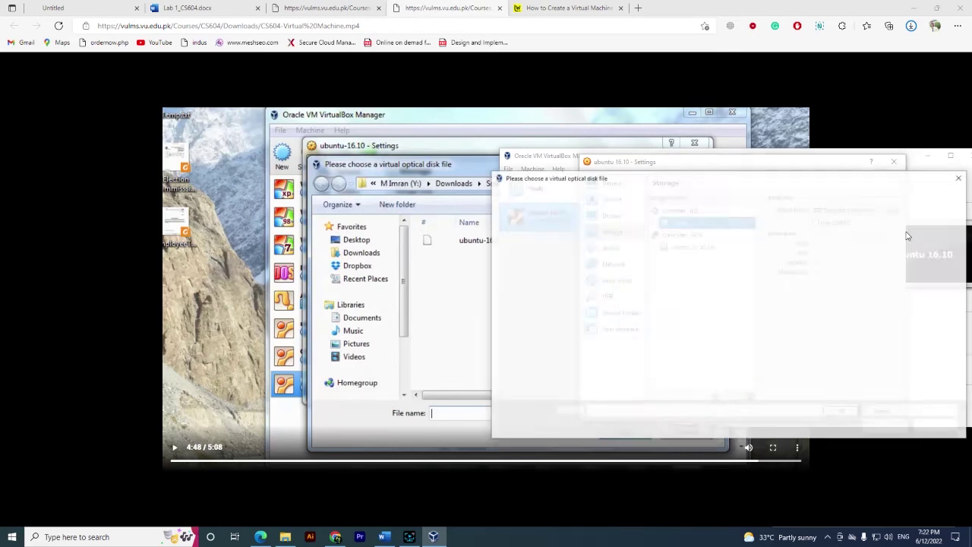
click(532, 260)
click(657, 274)
click(885, 426)
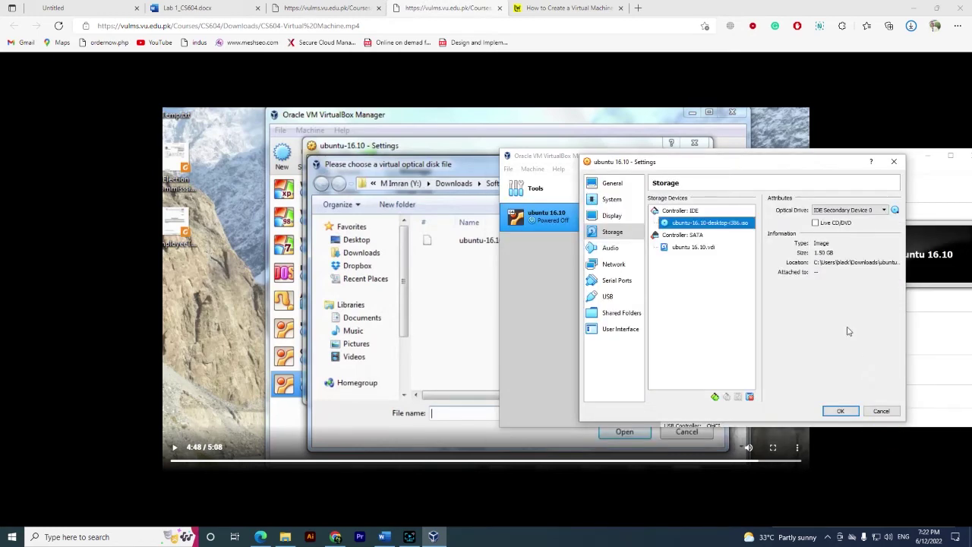
click(174, 449)
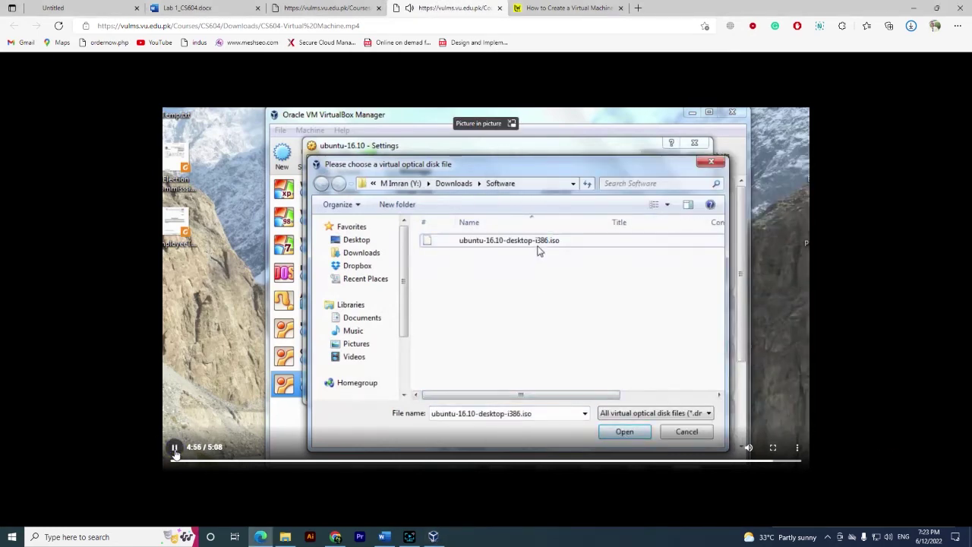
click(174, 449)
key(alt+Tab)
key(Return)
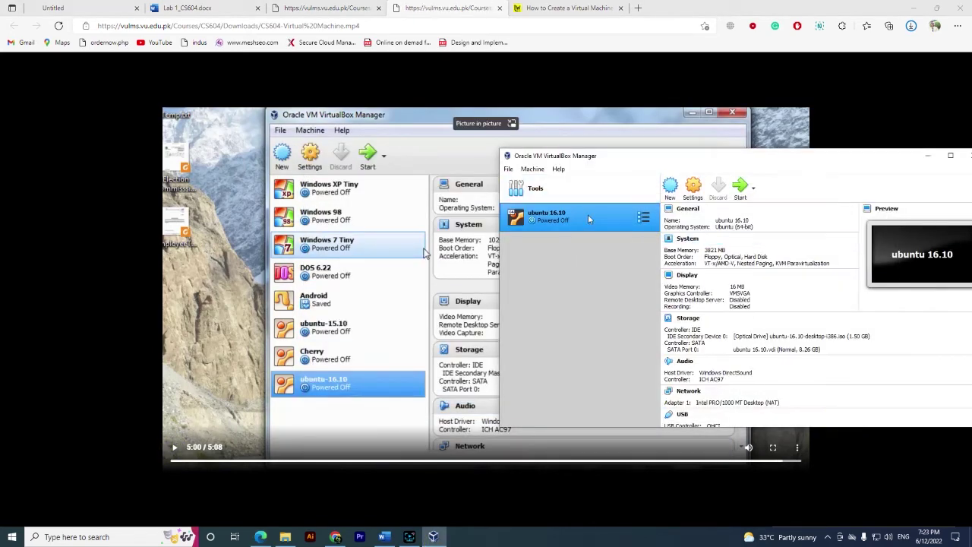
click(174, 449)
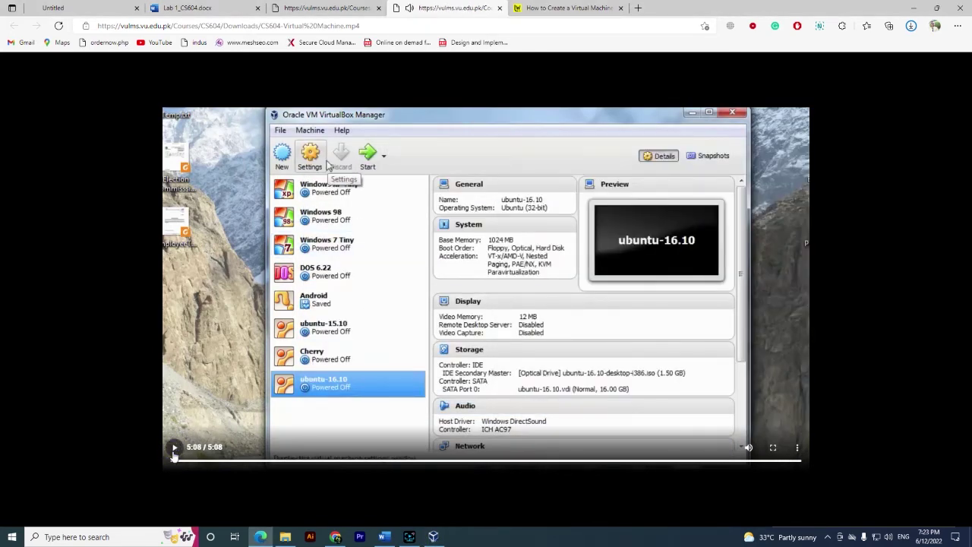
Close the two course video tabs in Chrome
click(499, 8)
click(378, 8)
scroll(531, 228, down, 10)
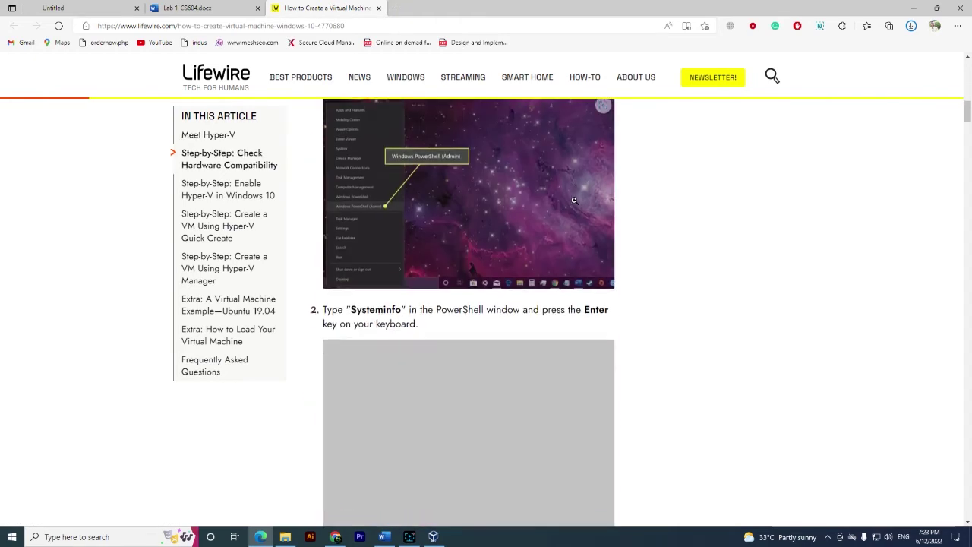
scroll(574, 199, up, 8)
scroll(575, 199, up, 10)
Start the ubuntu 16.10 machine and choose Try Ubuntu on the Welcome screen
click(433, 536)
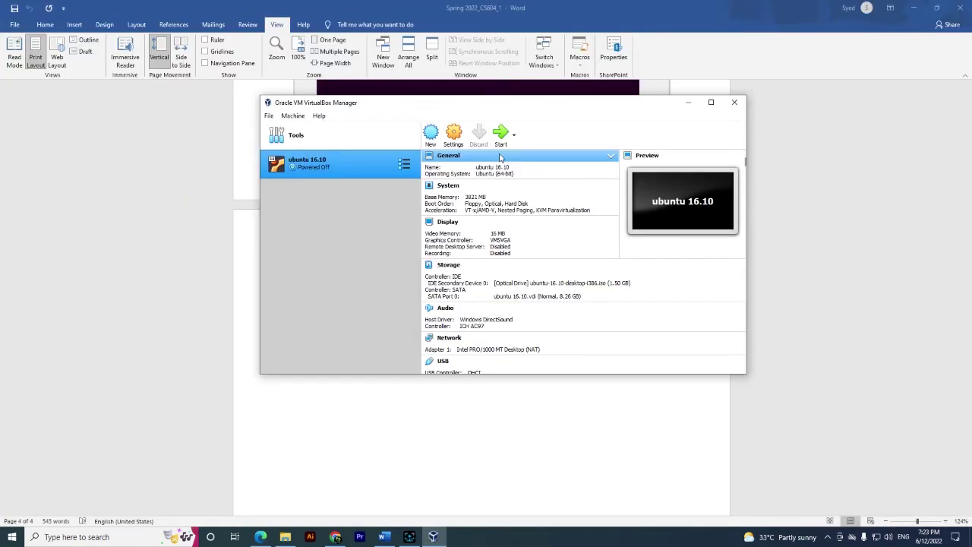
click(500, 134)
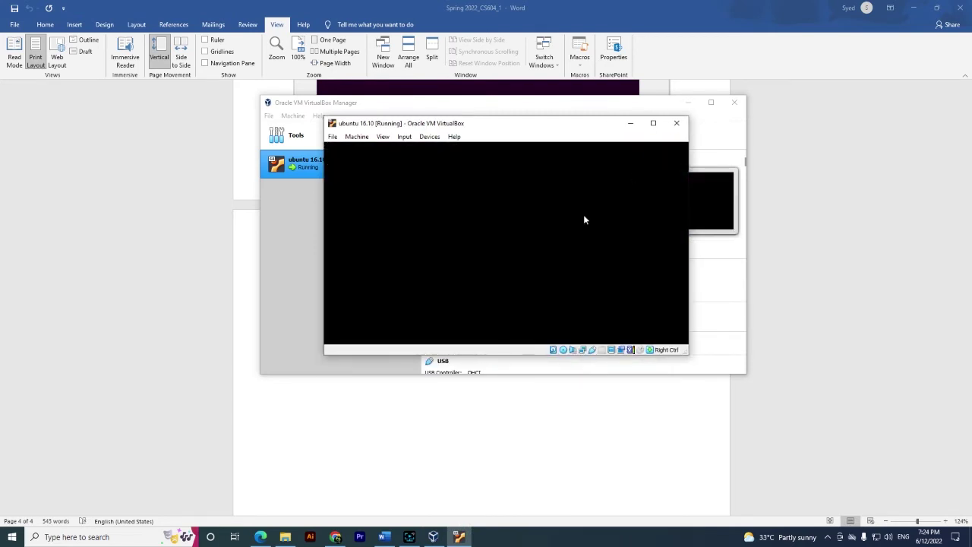
mouse_move(497, 127)
mouse_down()
mouse_move(529, 211)
mouse_move(491, 130)
mouse_up()
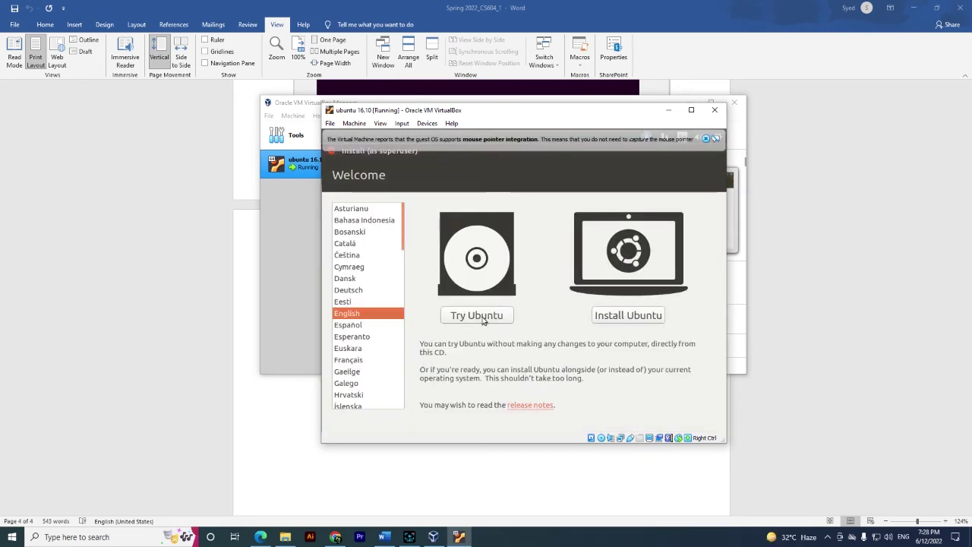
click(483, 321)
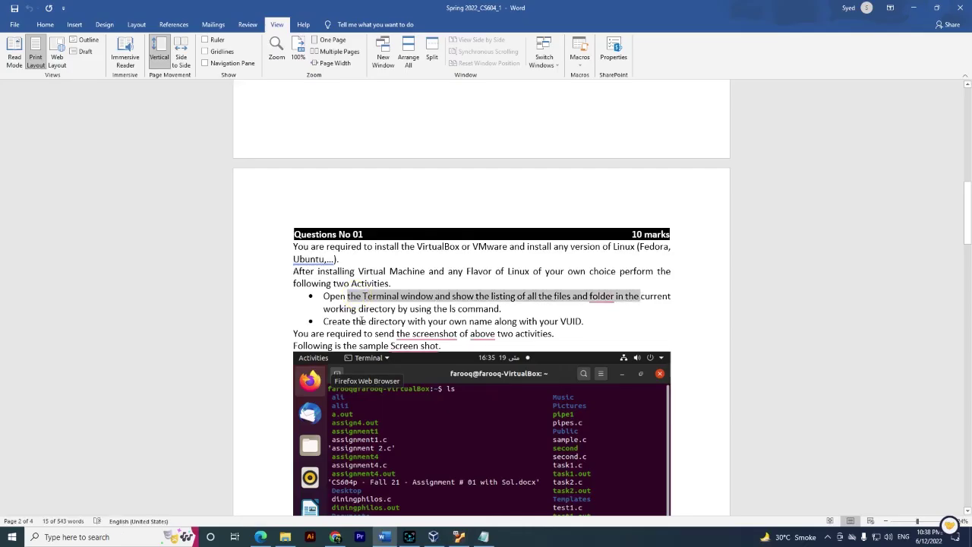
List the Ubuntu home folder contents with ls in the Terminal
drag(410, 334, 584, 321)
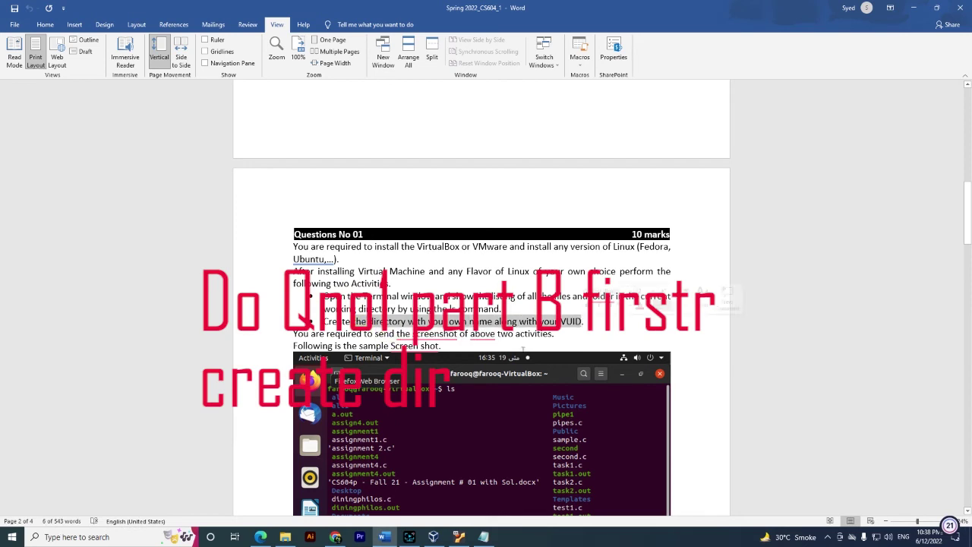
click(466, 537)
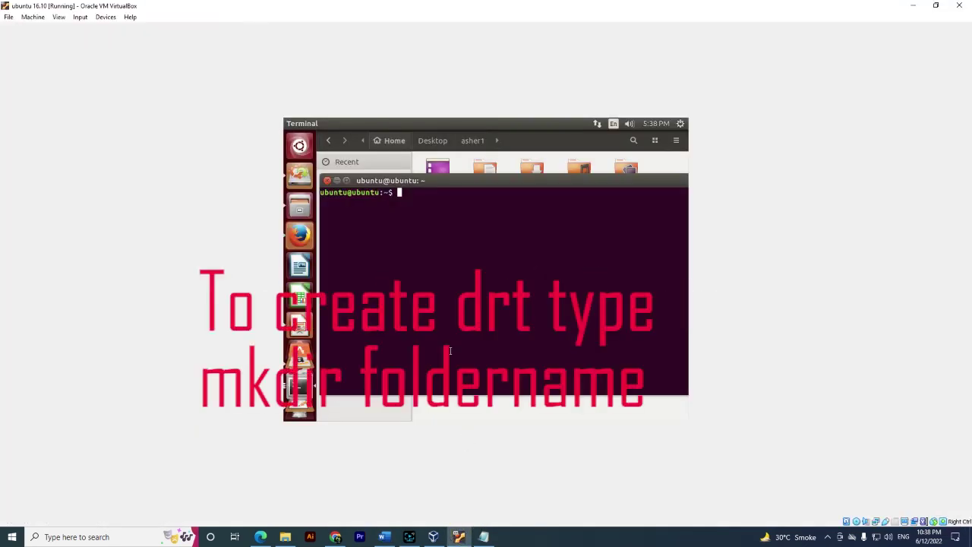
text(ls)
key(Return)
triple_click(320, 200)
click(439, 215)
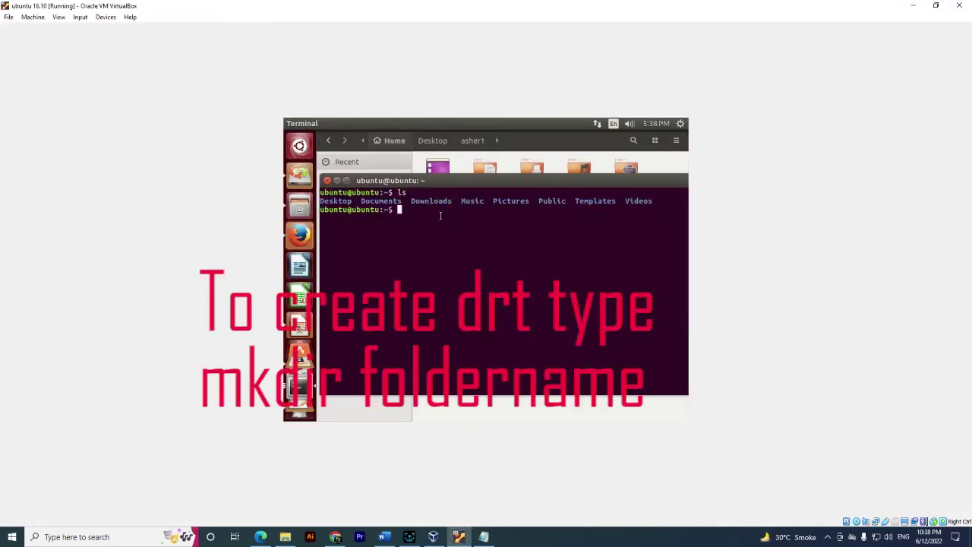
Create a directory named with the student's name and VUID using mkdir
text(mkdir)
click(384, 536)
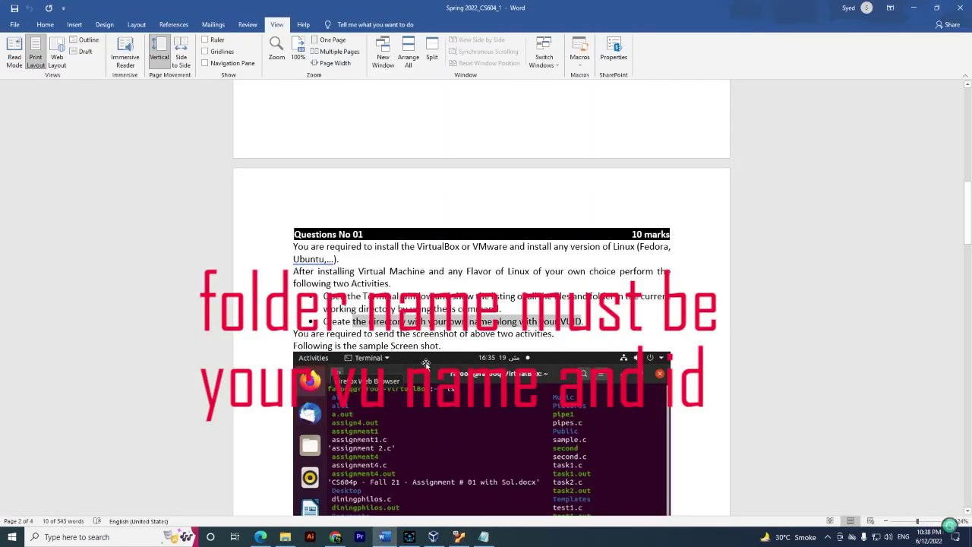
click(392, 536)
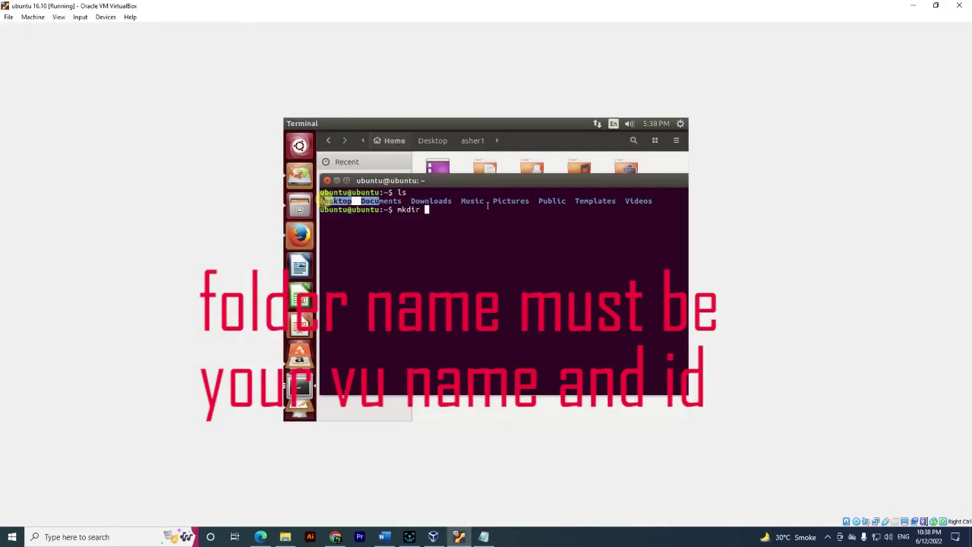
click(392, 536)
drag(494, 325, 584, 325)
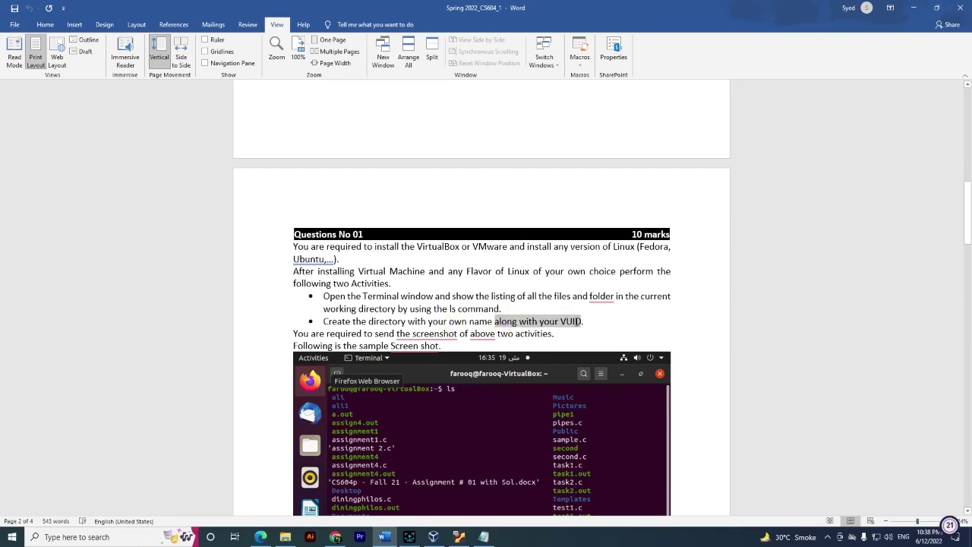
click(459, 536)
click(431, 212)
click(384, 536)
click(384, 536)
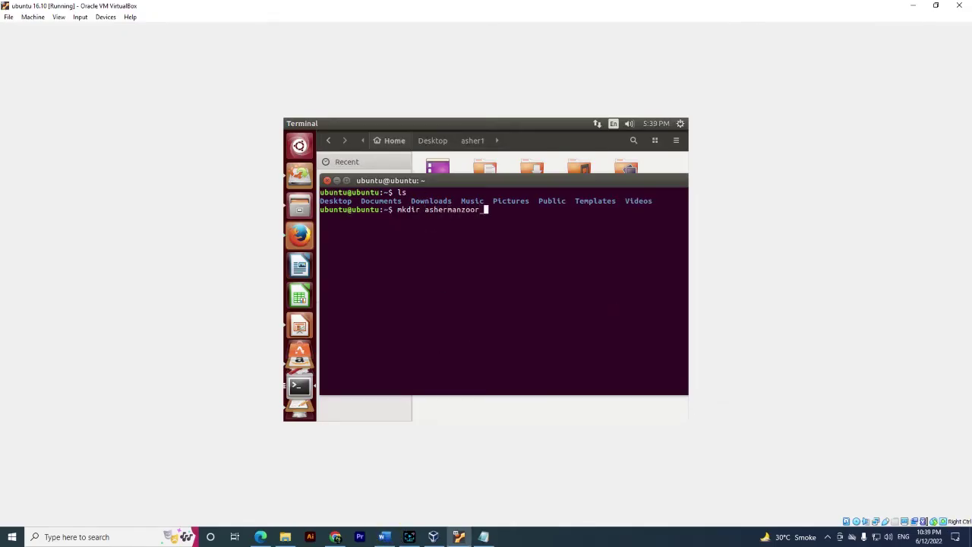
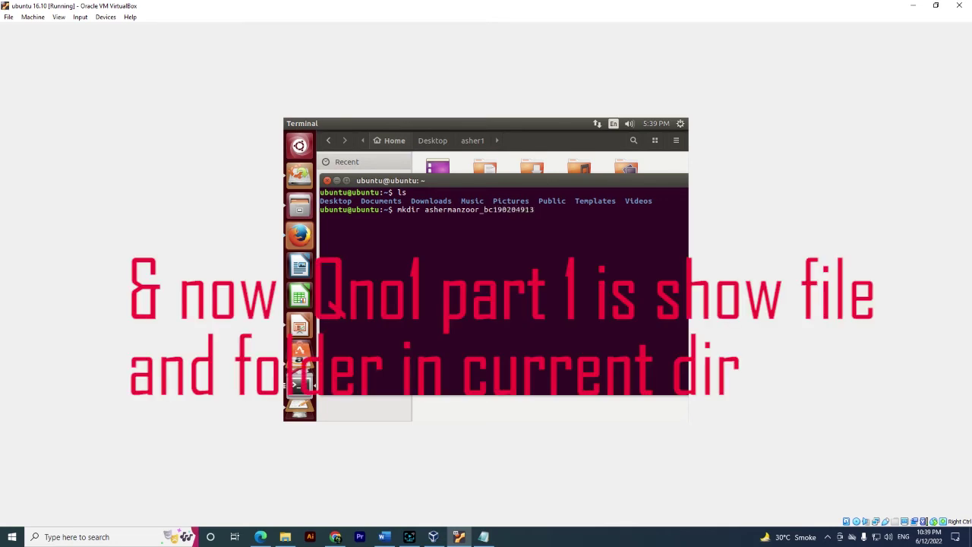
key(Return)
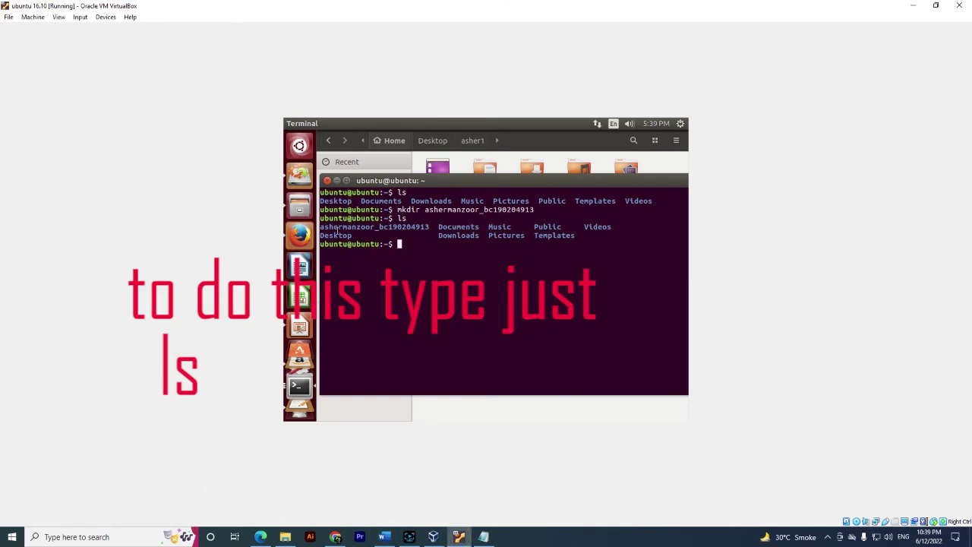
Snip the Ubuntu window showing the new folder and save it as 'asher1'
drag(320, 226, 575, 235)
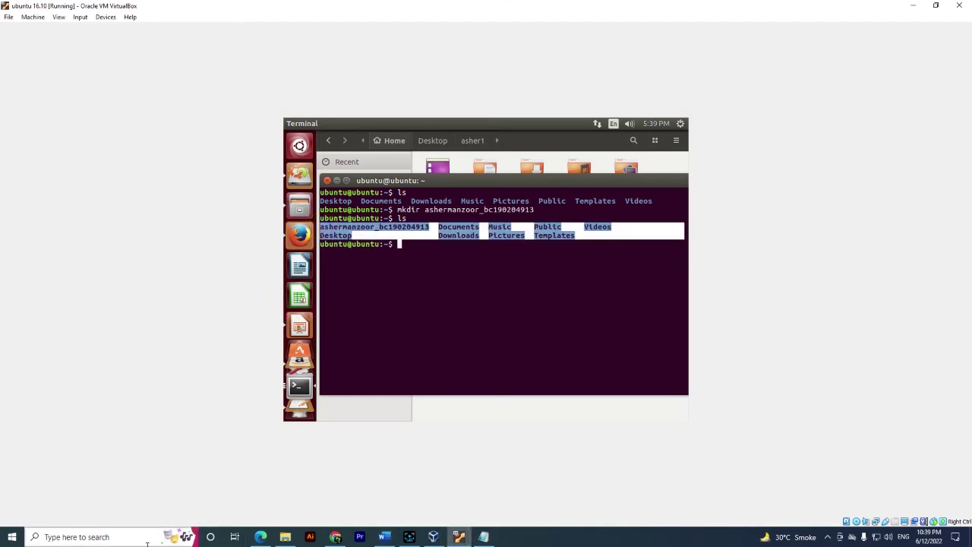
click(146, 544)
text(sn)
key(Return)
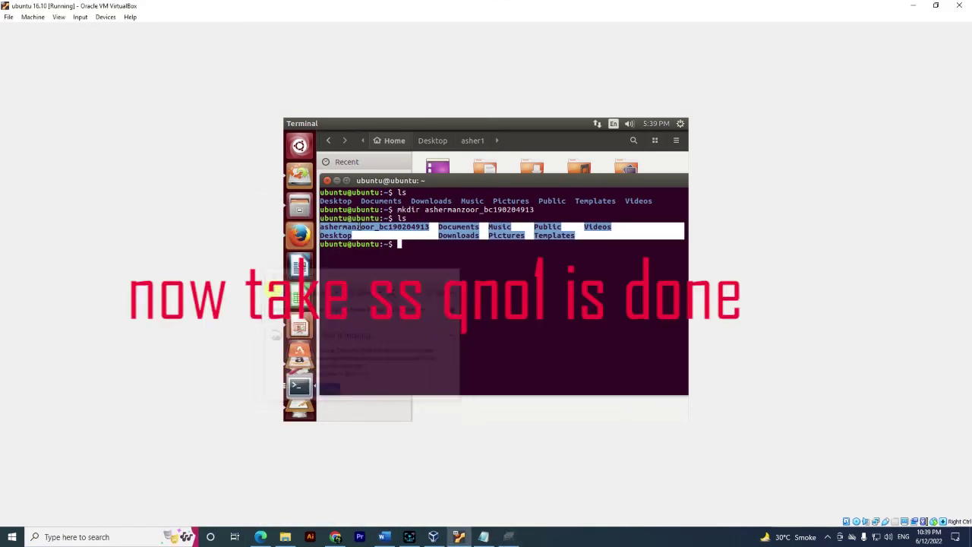
drag(282, 117, 689, 400)
click(370, 60)
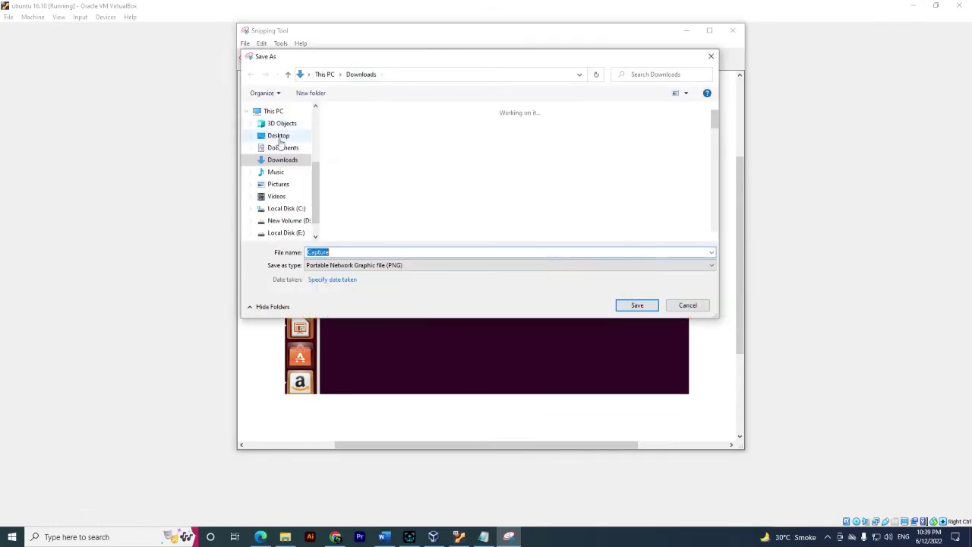
text(asher1)
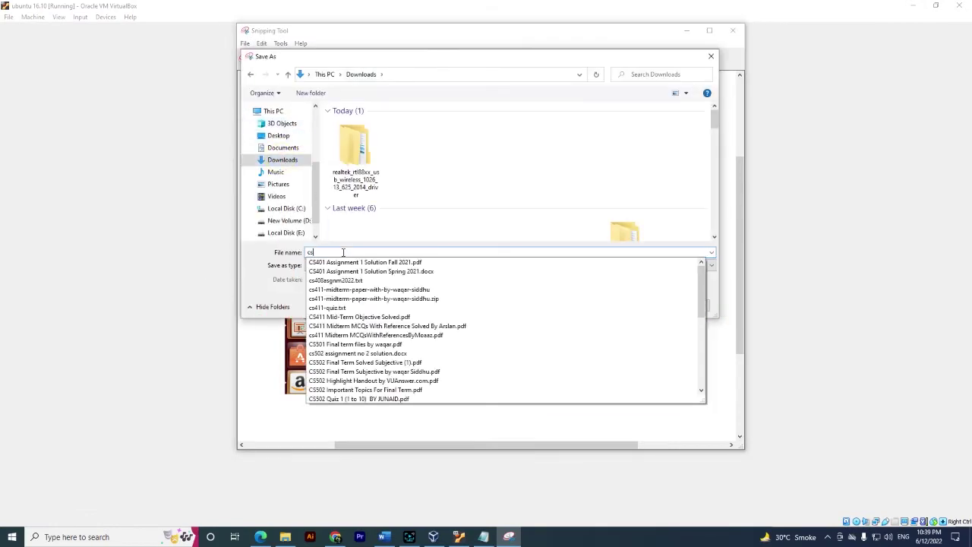
key(Return)
click(461, 537)
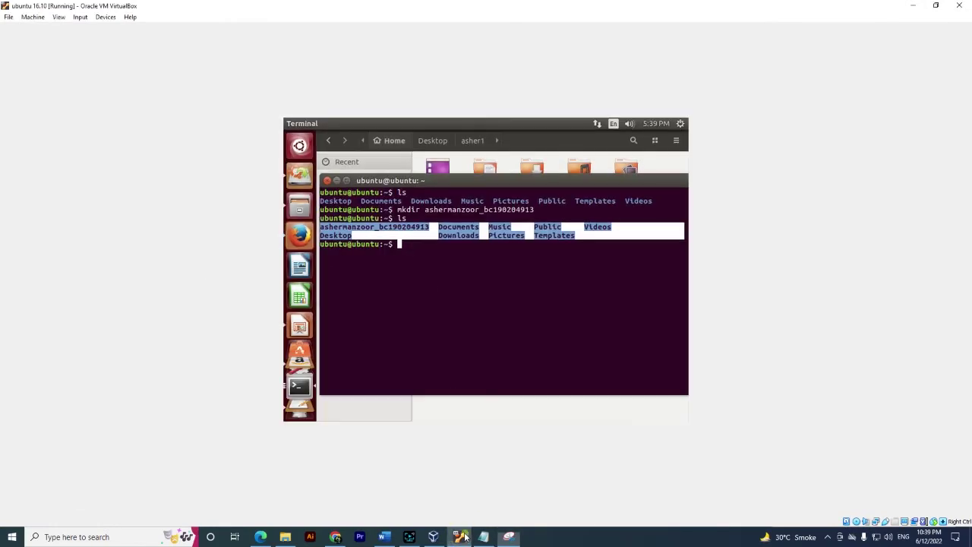
Open the C fork source file in the gedit text editor
click(408, 256)
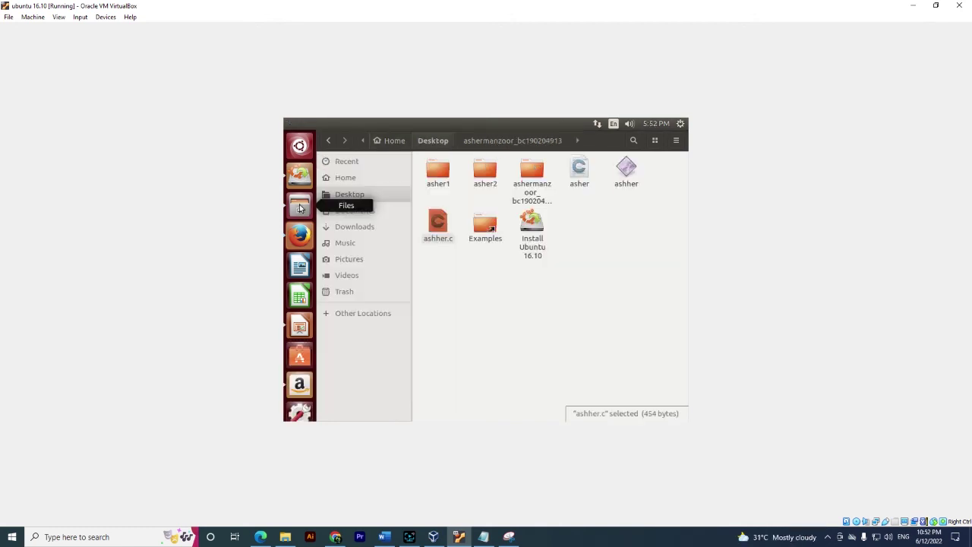
key(Return)
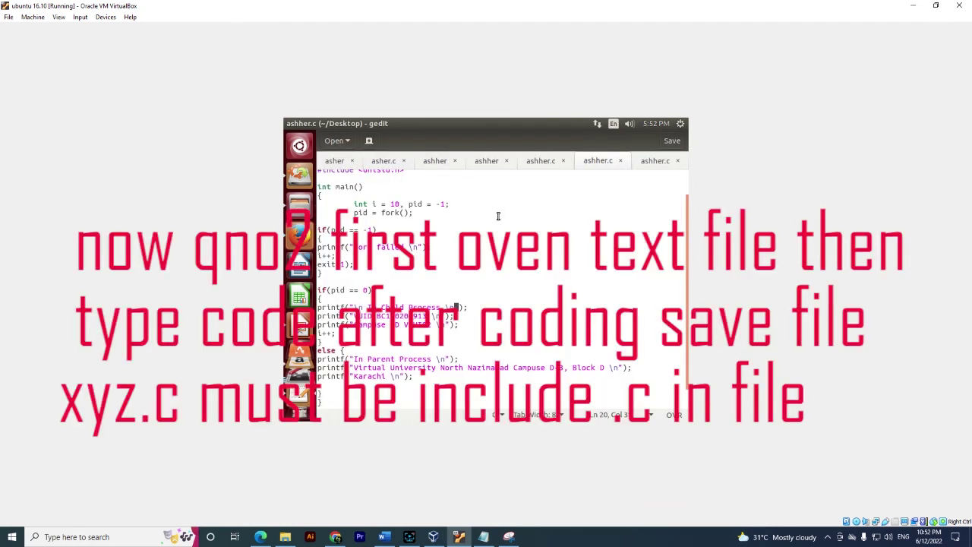
scroll(497, 213, up, 2)
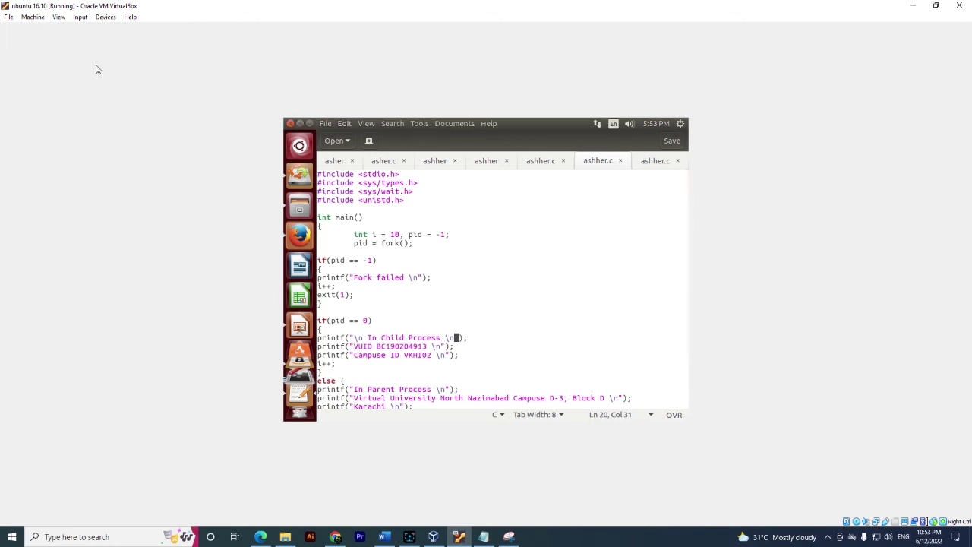
click(325, 123)
Launch a Terminal from the Ubuntu search and change into the Desktop folder
key(Escape)
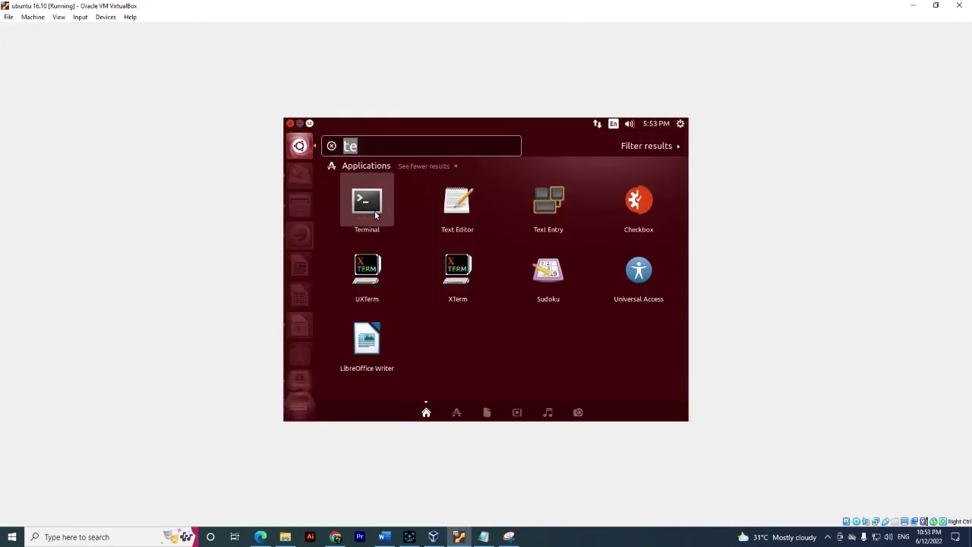
click(375, 216)
text(cd Desktop)
key(Return)
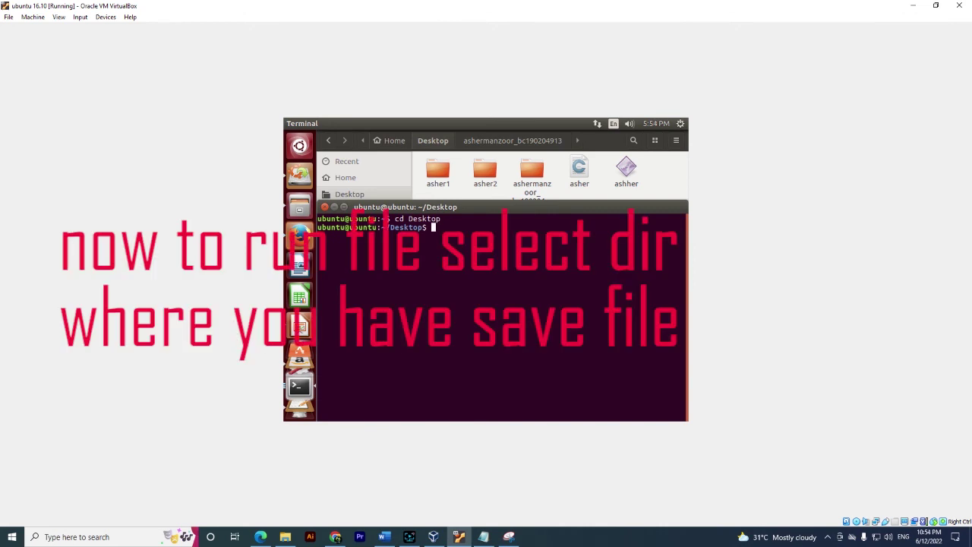
Compile the fork program with 'gcc ashher -o ashher' and run ./ashher
text(gcc ashher -o)
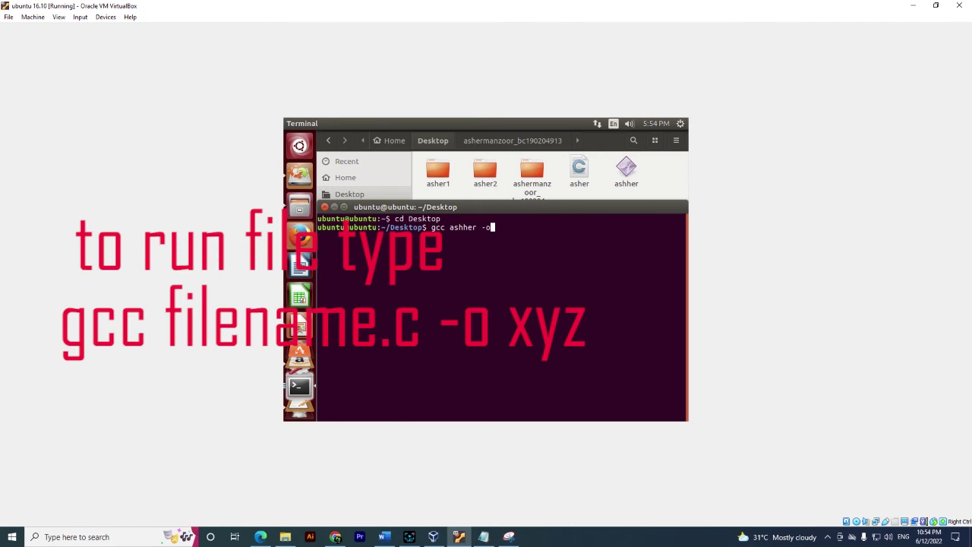
text( ashher)
key(Return)
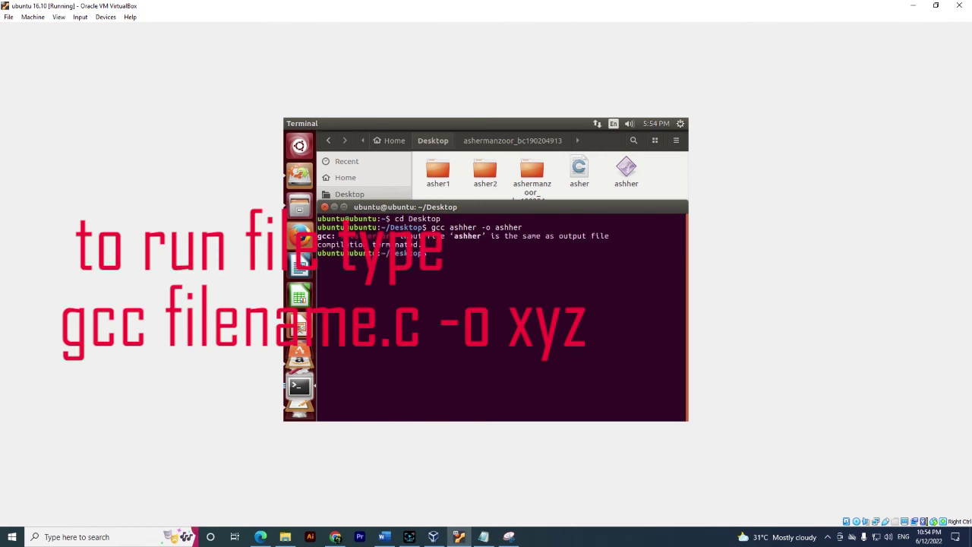
text(./ashher)
key(Return)
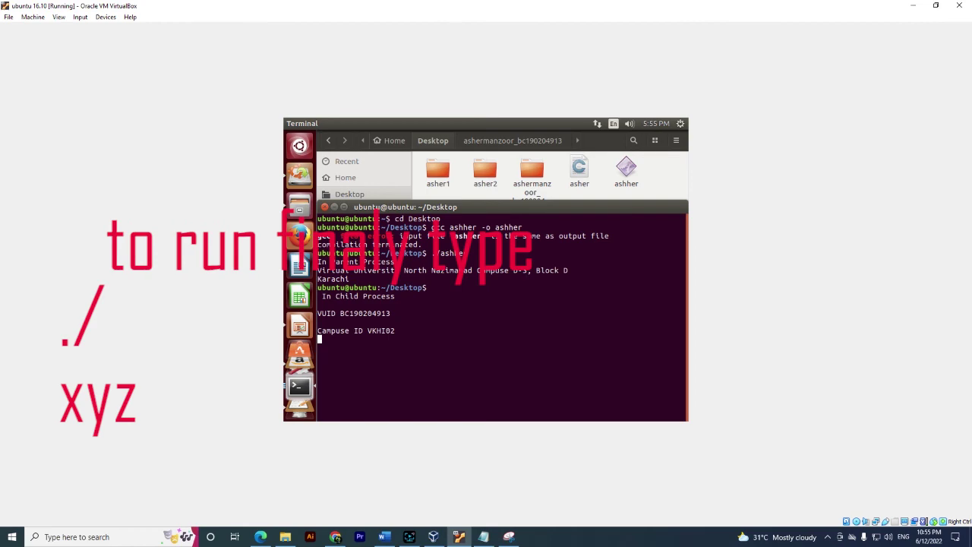
Snip the terminal's parent and child output and bring up the save dialog
click(508, 537)
click(258, 59)
drag(284, 119, 688, 421)
key(ctrl+s)
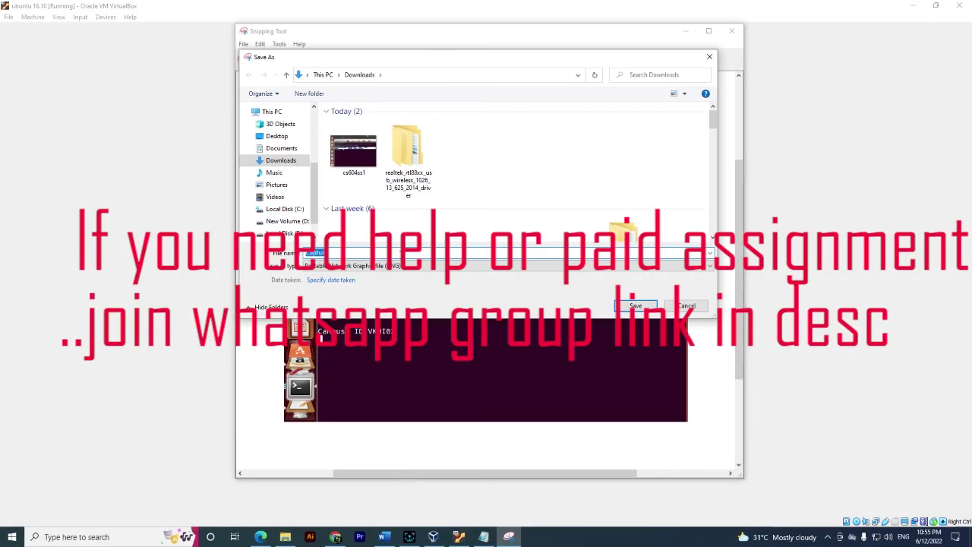